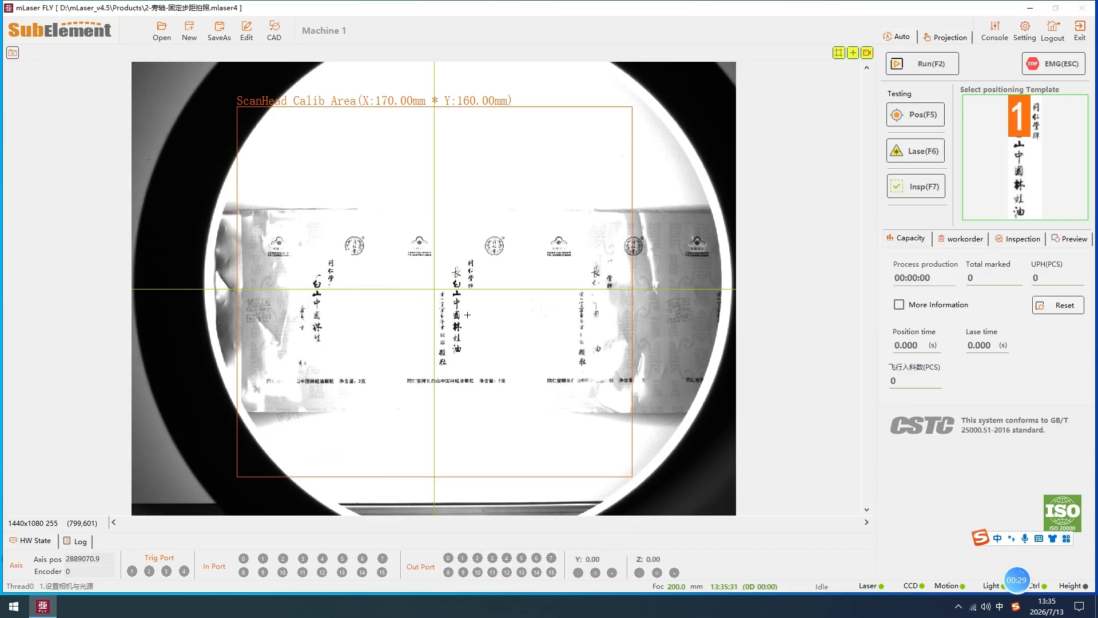
Open the running-stage template positioning step (2.模板定位) for editing and start creating a new template
click(247, 38)
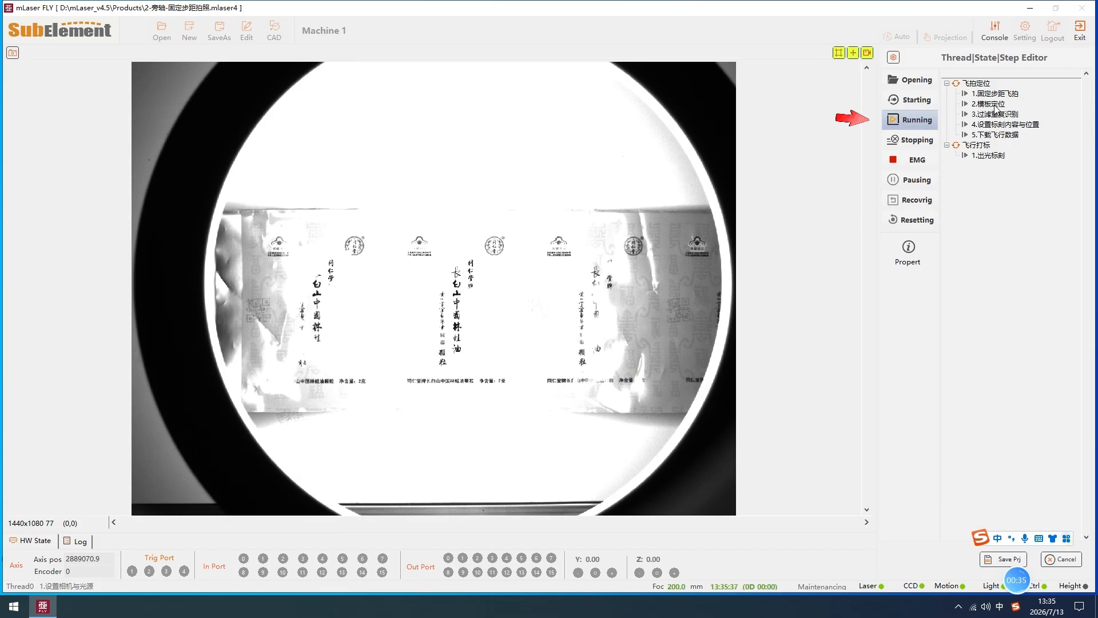
double_click(995, 105)
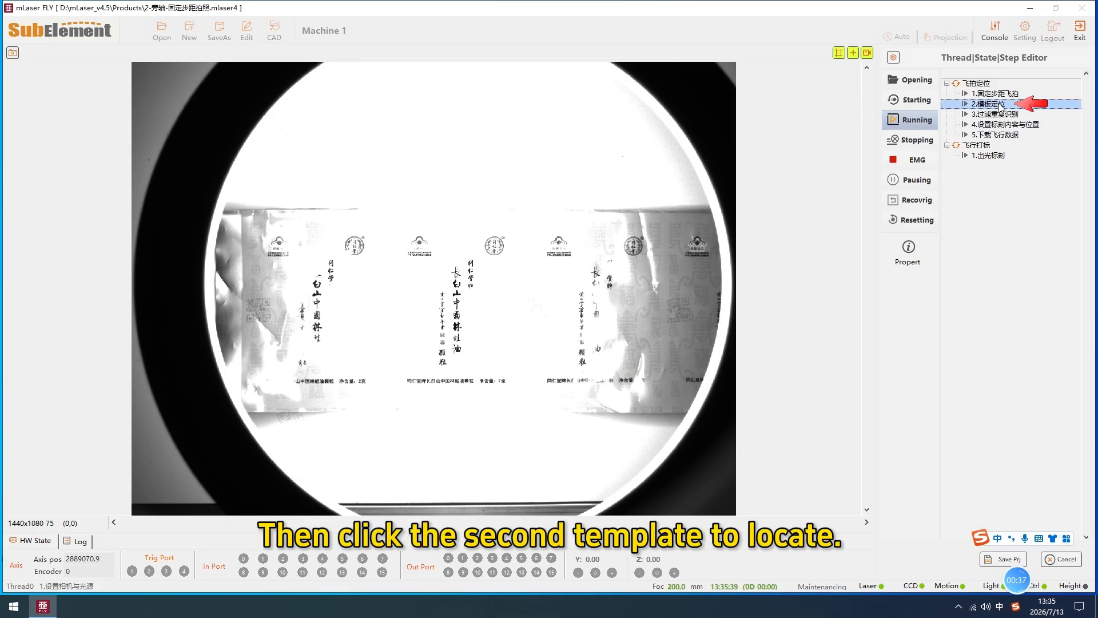
click(913, 109)
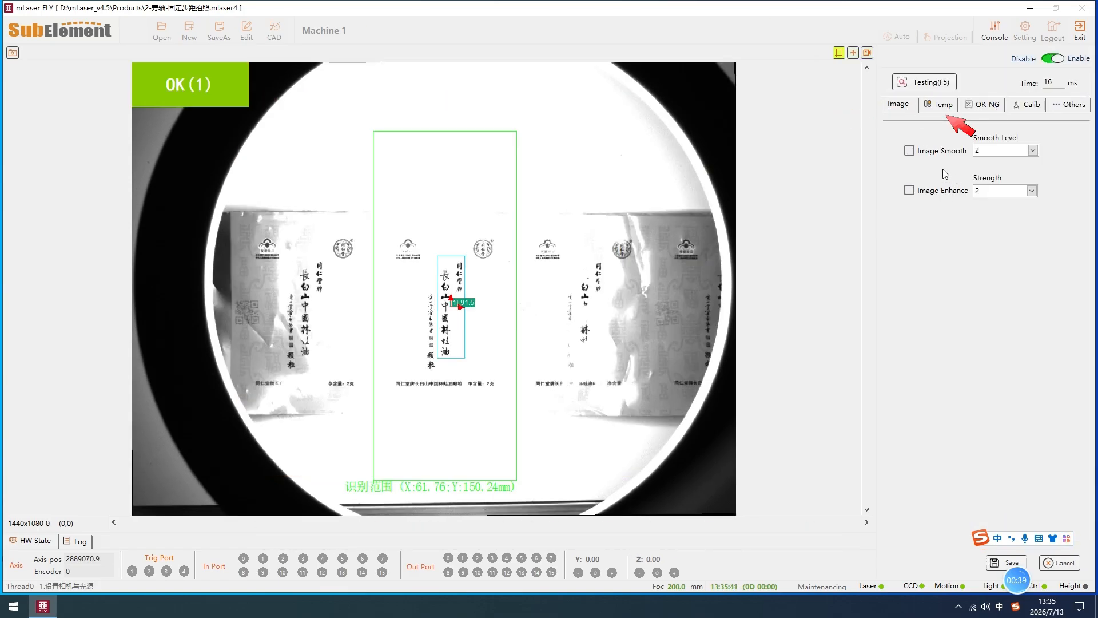
click(940, 109)
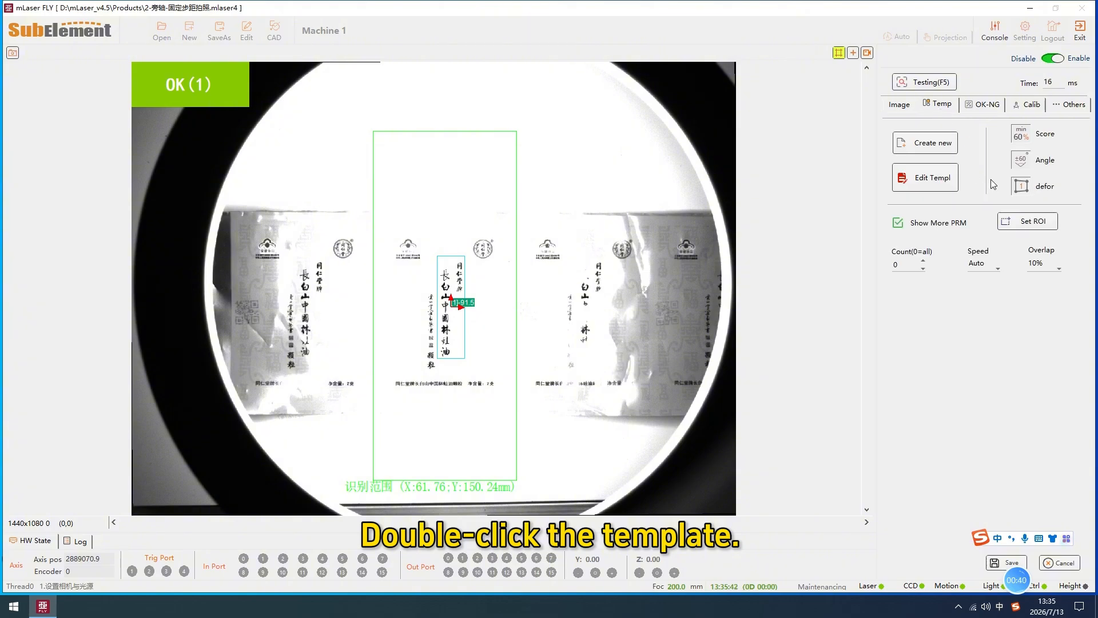
click(921, 142)
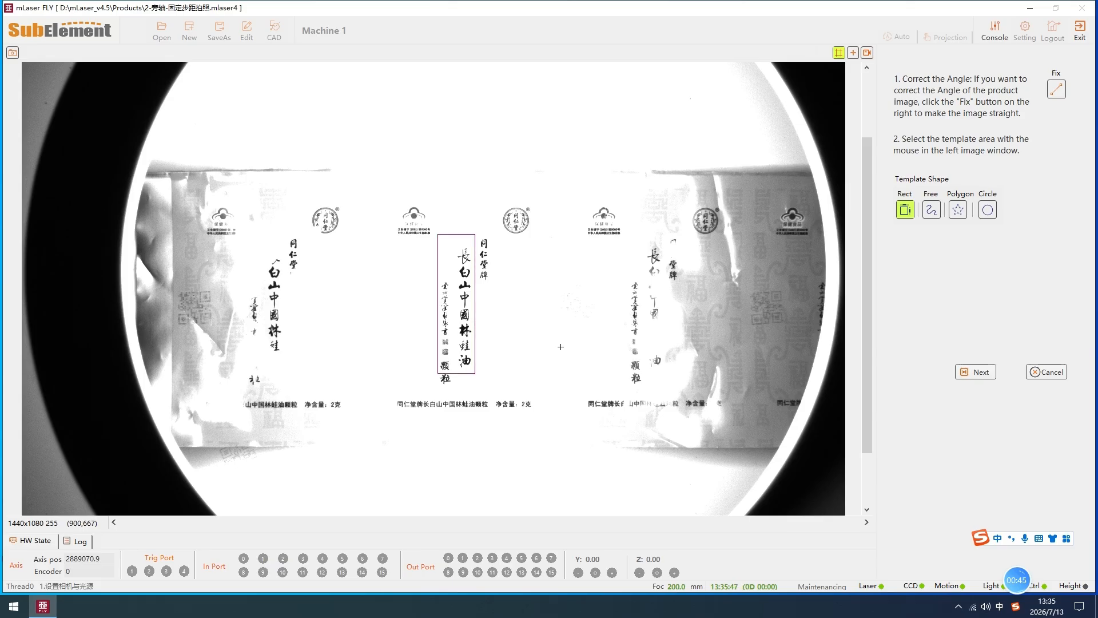
Correct the product image angle with a reference line along the base of the middle package's bottom text line
click(1056, 89)
scroll(470, 421, up, 5)
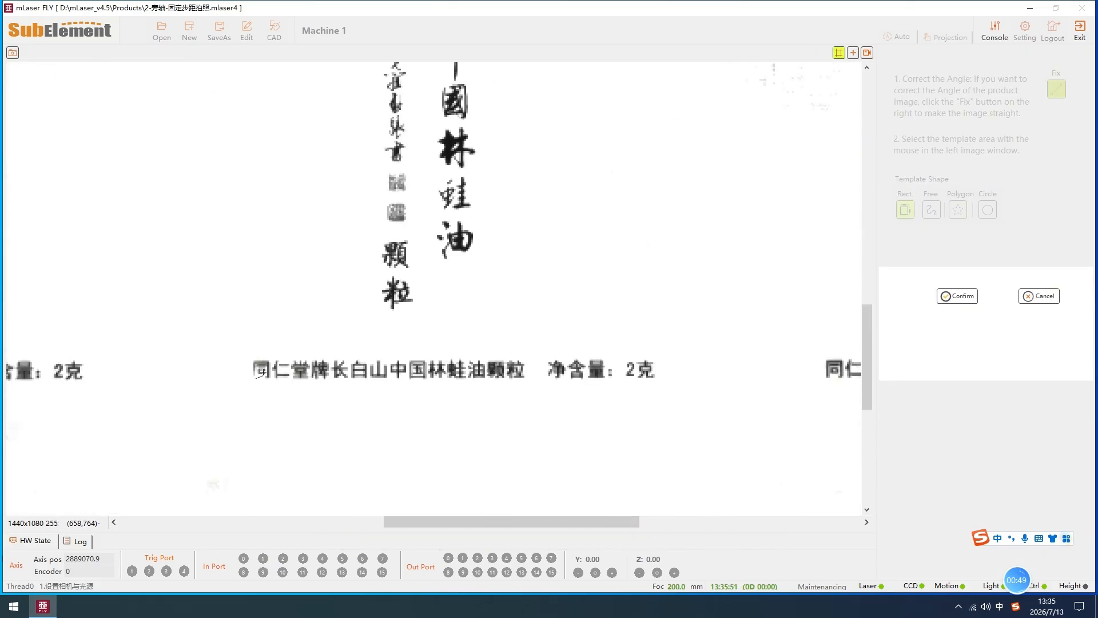
drag(256, 378, 653, 378)
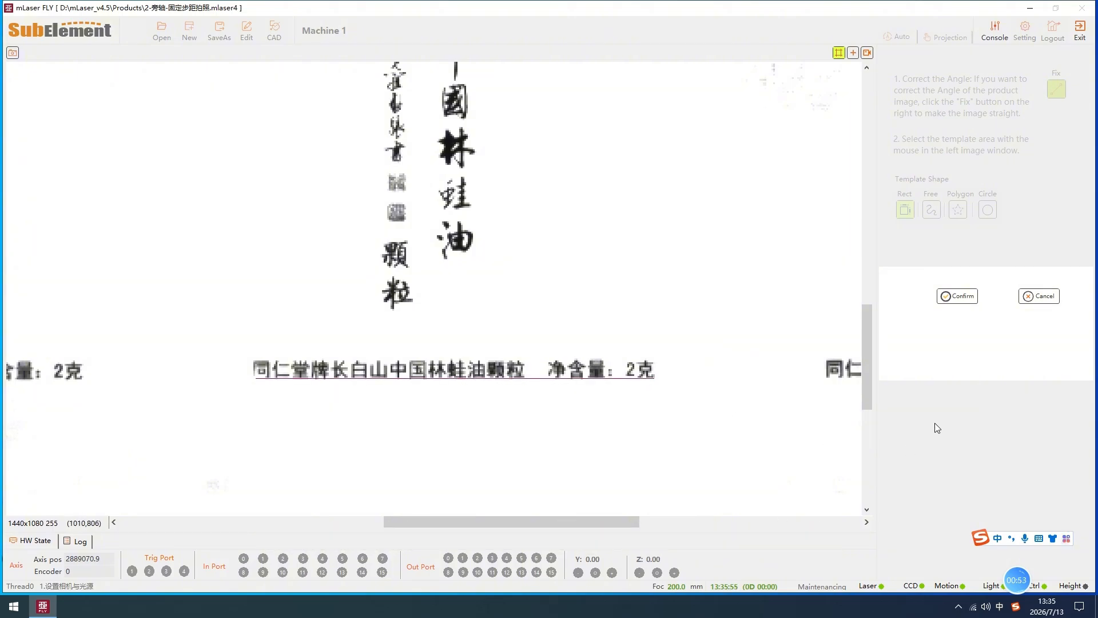
click(958, 300)
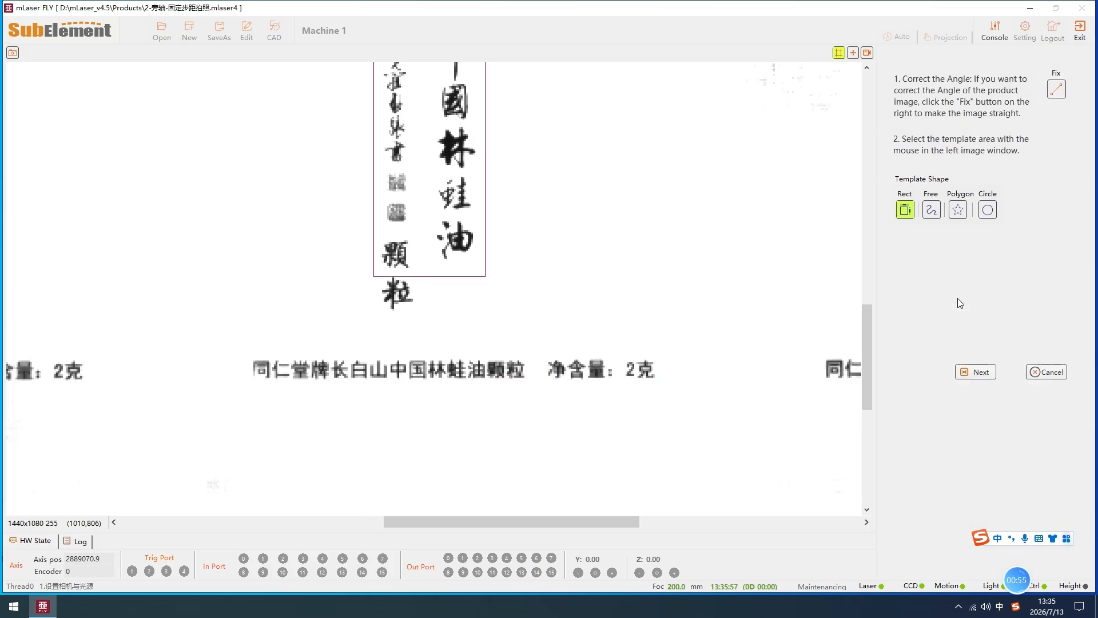
Frame the 長白山中國林蛙油 and 同仁堂牌 columns on the middle package as a rectangular template area, learn it and save the template
scroll(796, 341, down, 2)
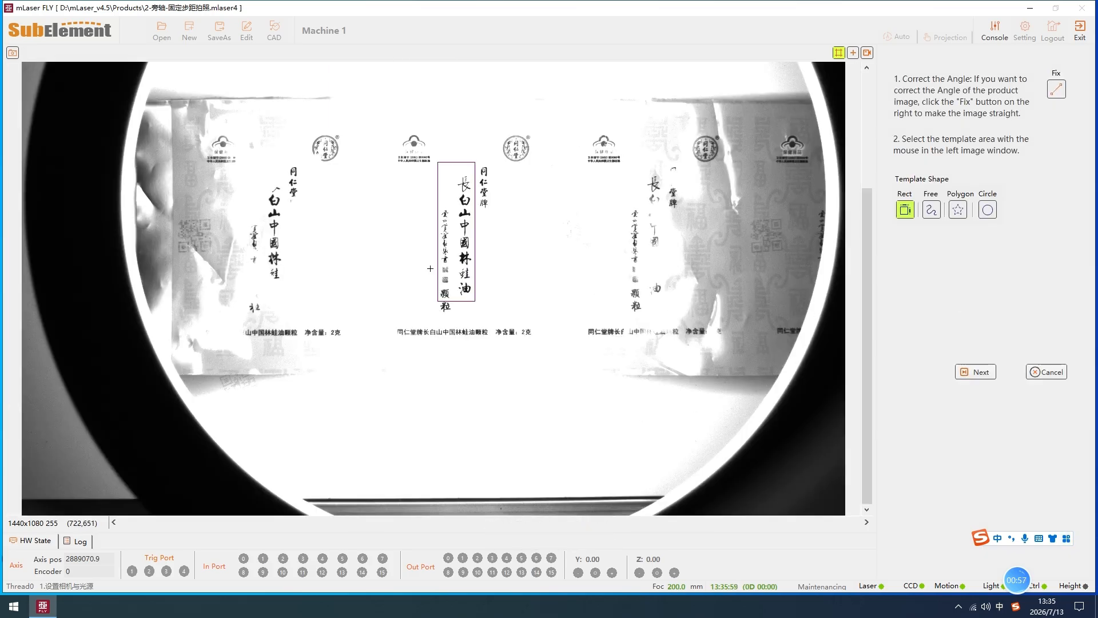
drag(432, 155, 495, 322)
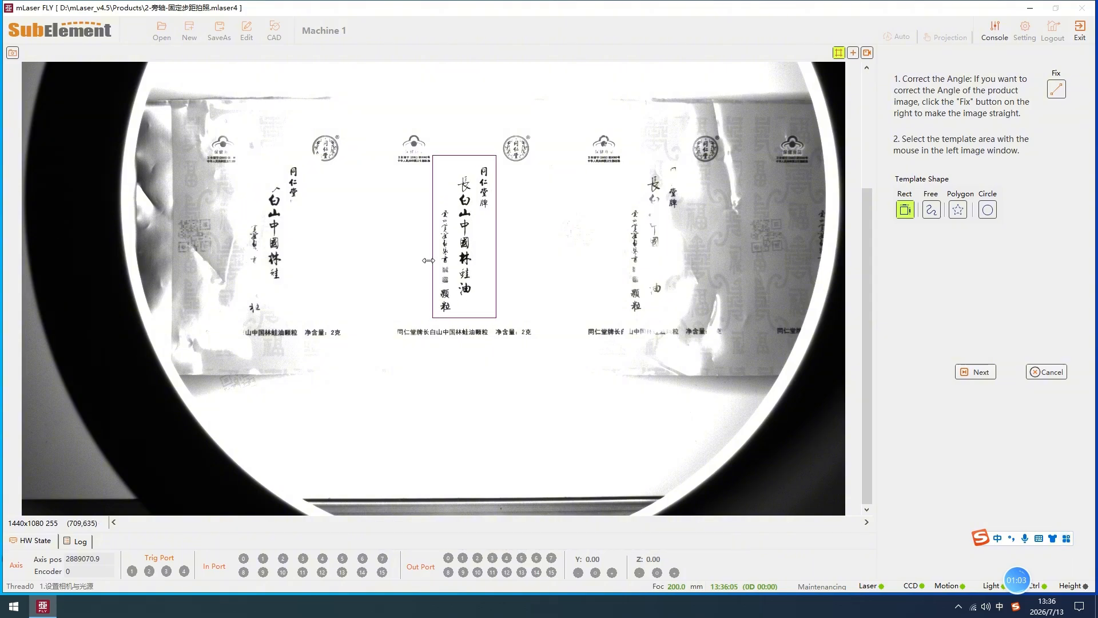
drag(433, 261, 451, 243)
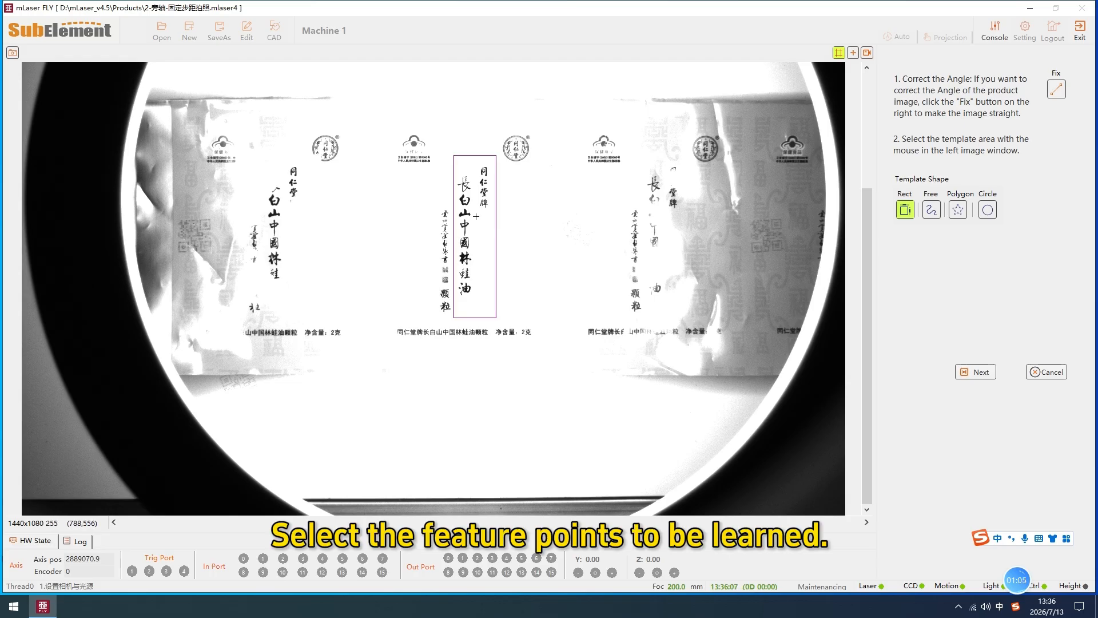
drag(494, 214, 493, 215)
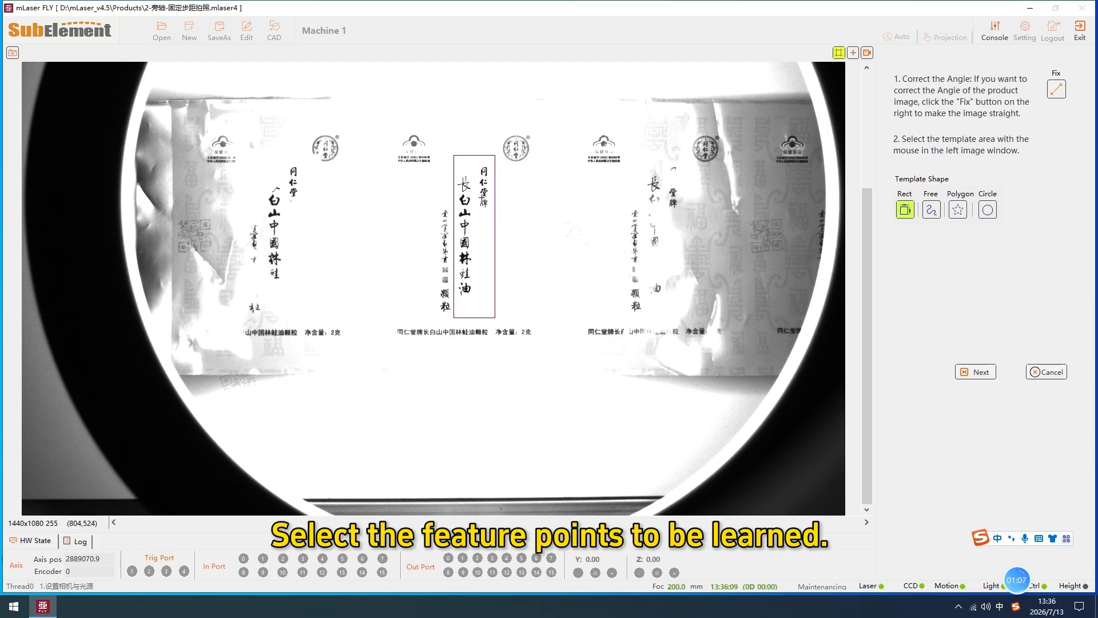
scroll(484, 146, up, 2)
scroll(444, 253, down, 2)
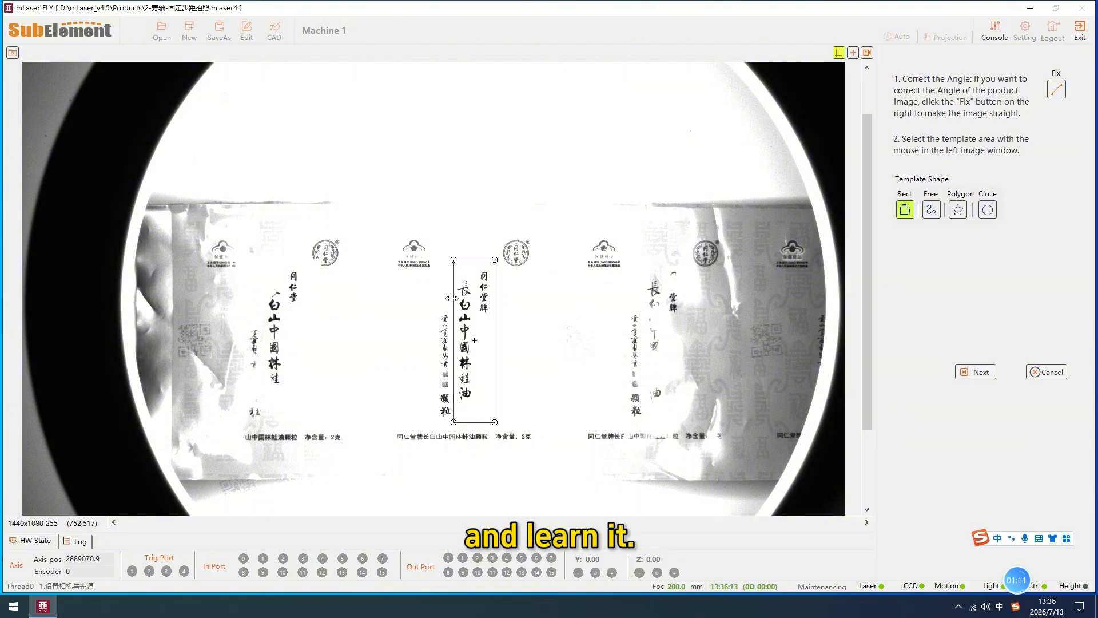
click(976, 373)
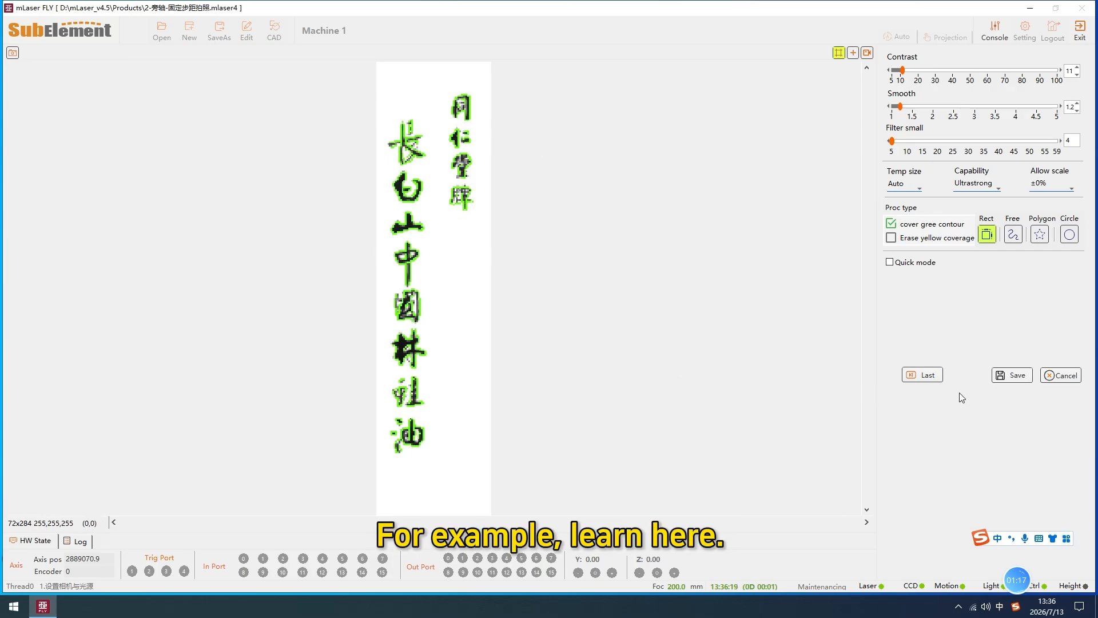
click(1006, 374)
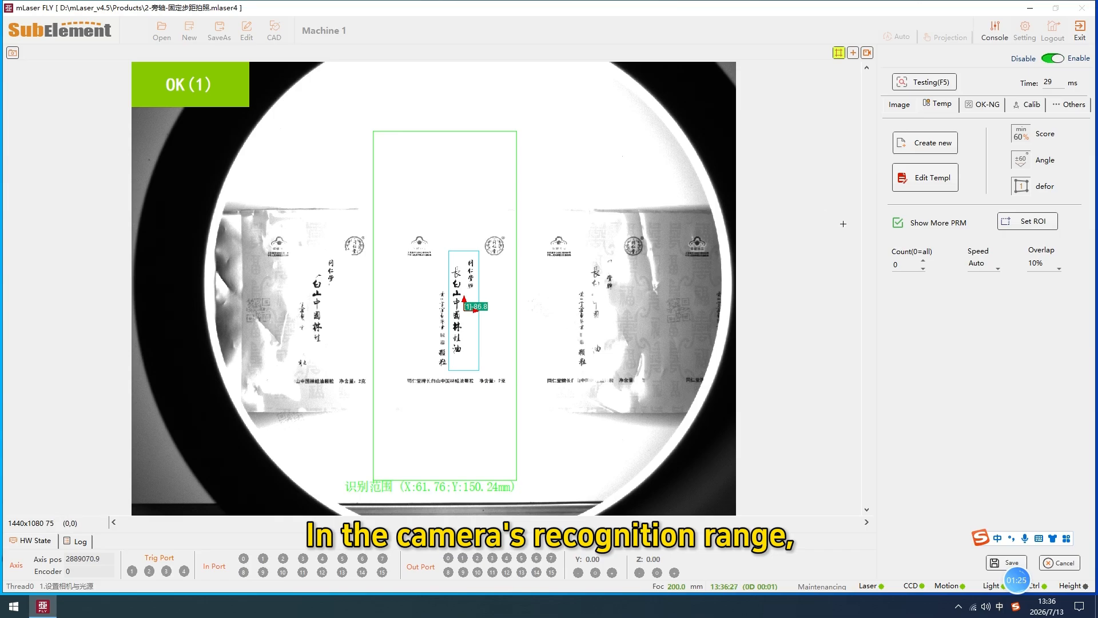
Set a rectangular recognition ROI around the whole middle package and save the template positioning step
click(1027, 221)
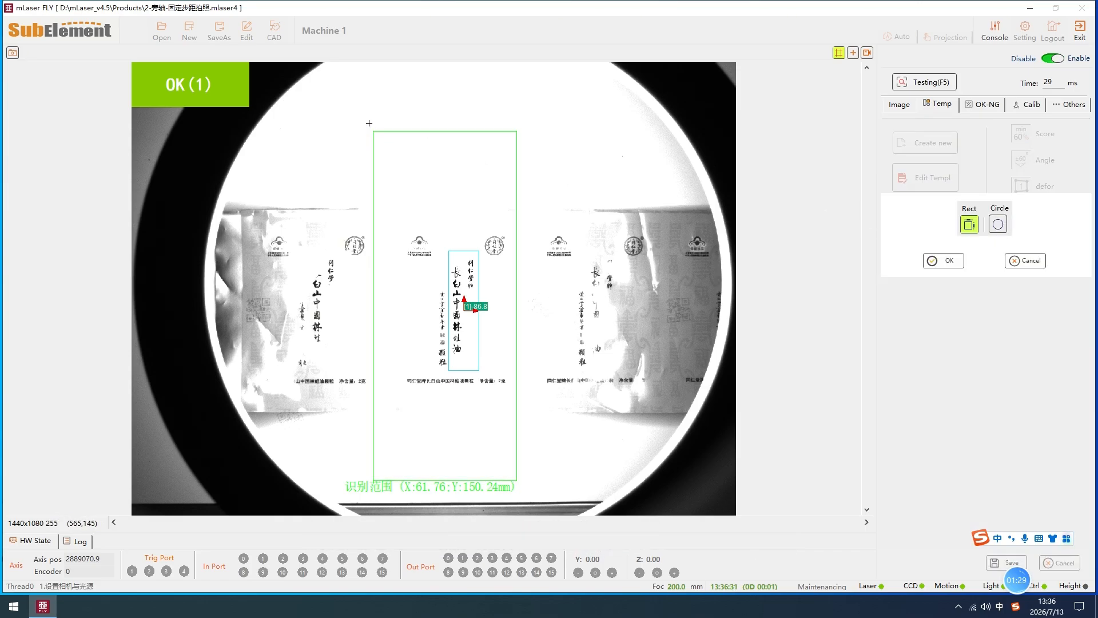
drag(369, 122, 525, 453)
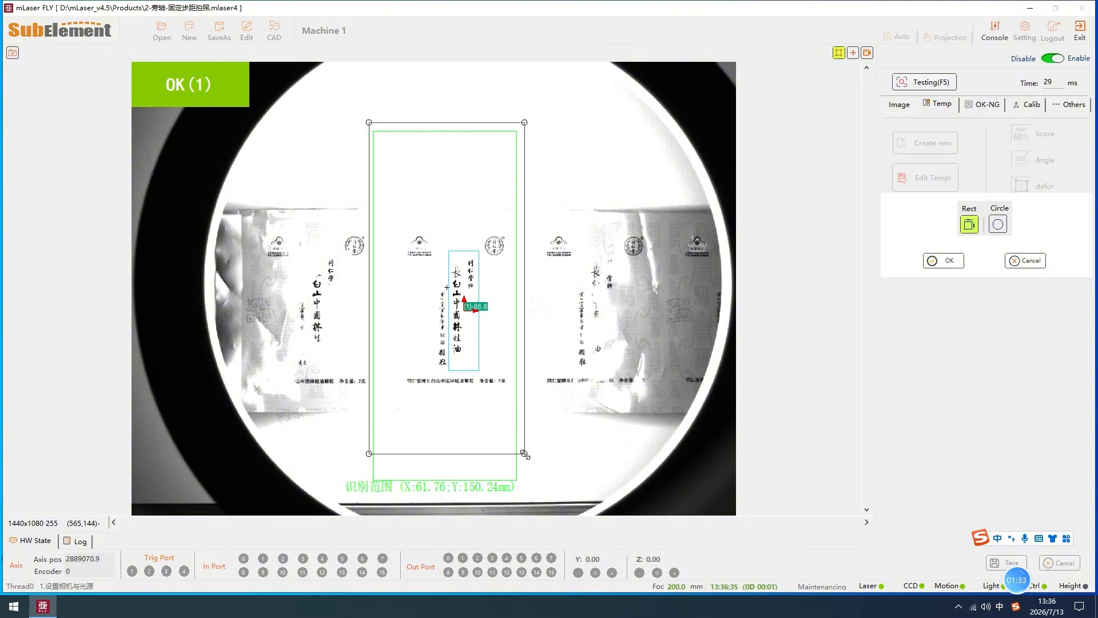
drag(366, 287, 377, 288)
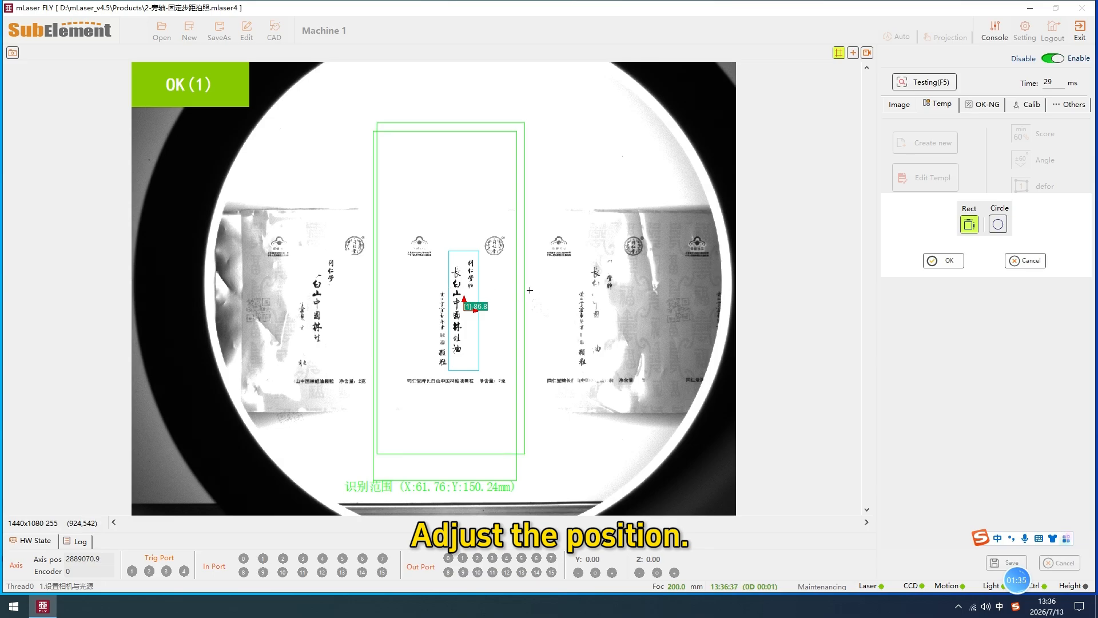
click(956, 260)
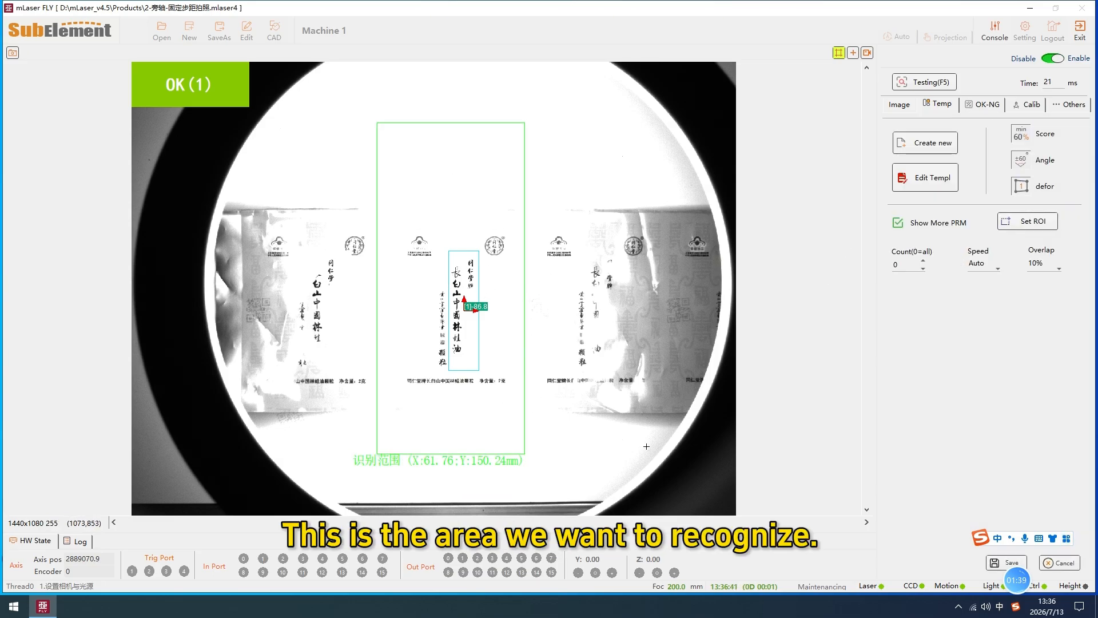
click(1005, 563)
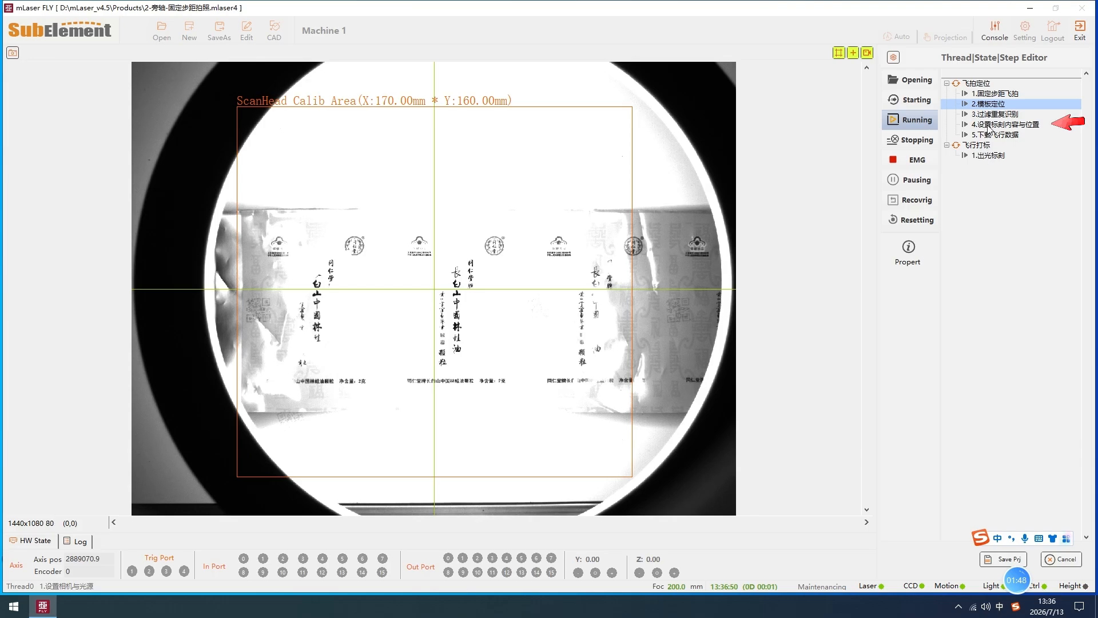
Open the marking content and position step (4.设置标刻内容与位置) and open its ezd file for editing in EzCad2
double_click(993, 125)
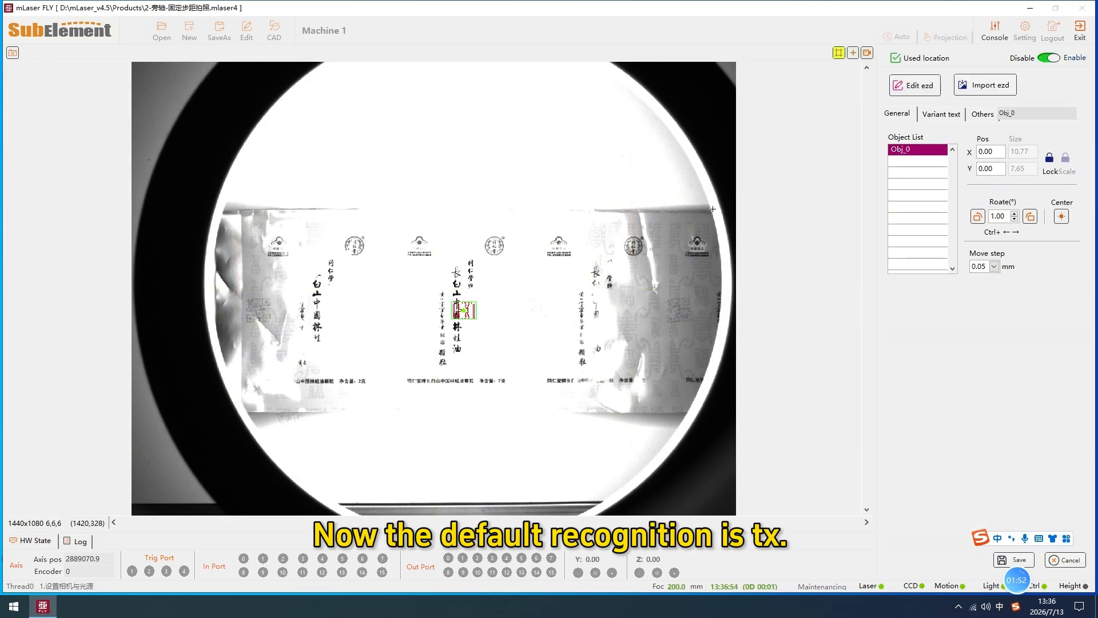
scroll(478, 303, up, 3)
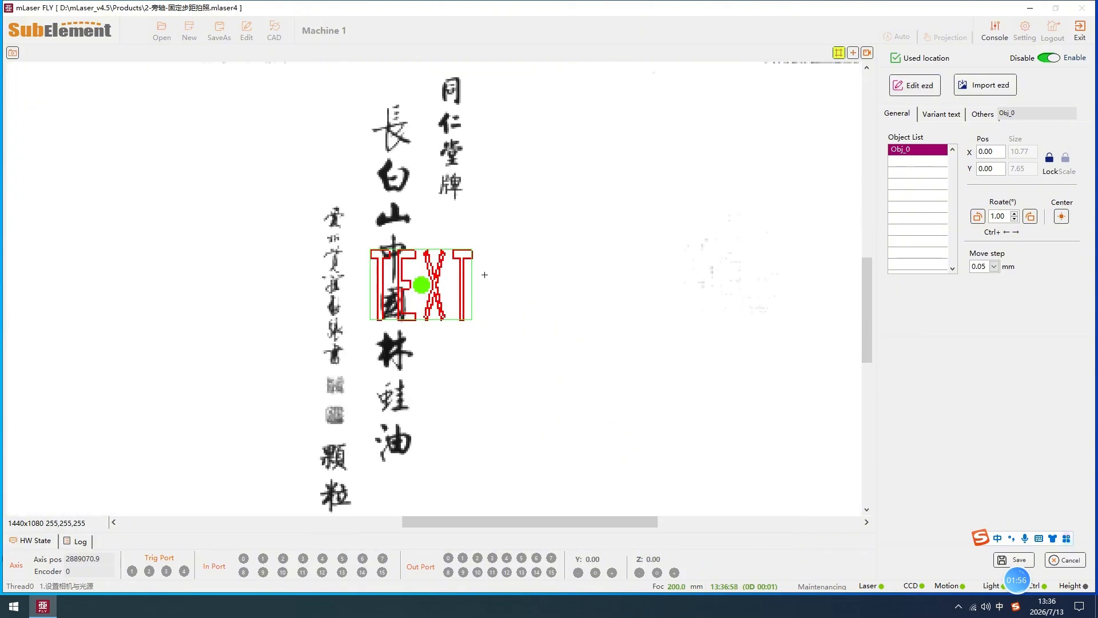
scroll(501, 299, down, 3)
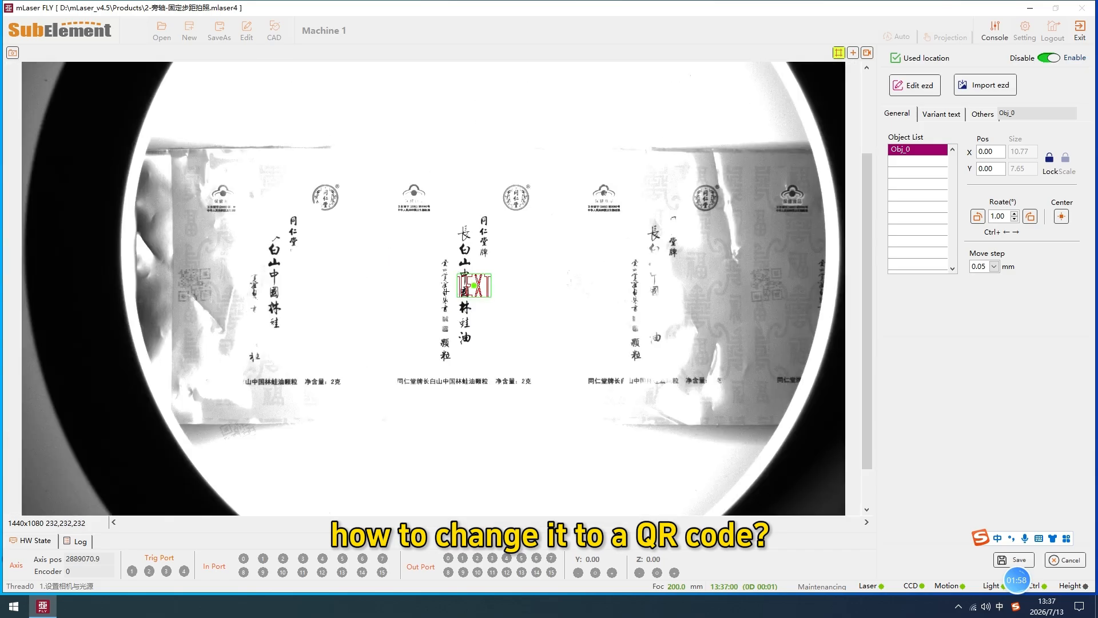
click(914, 89)
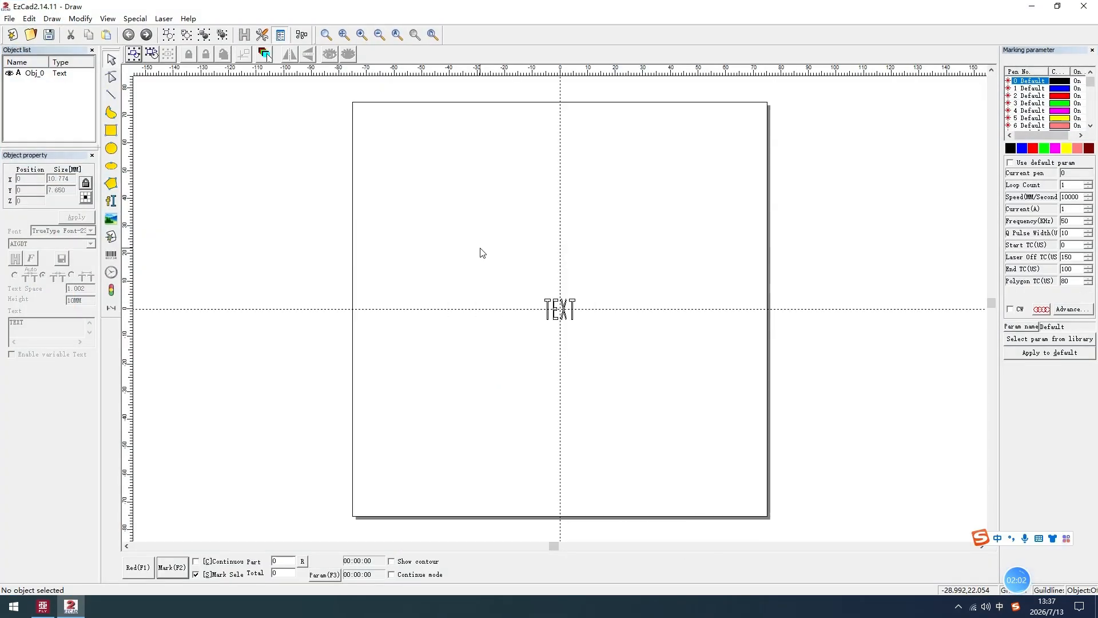
Change the font type of the TEXT object at the origin to BarCode Font and apply it
drag(488, 242, 609, 366)
scroll(572, 338, up, 2)
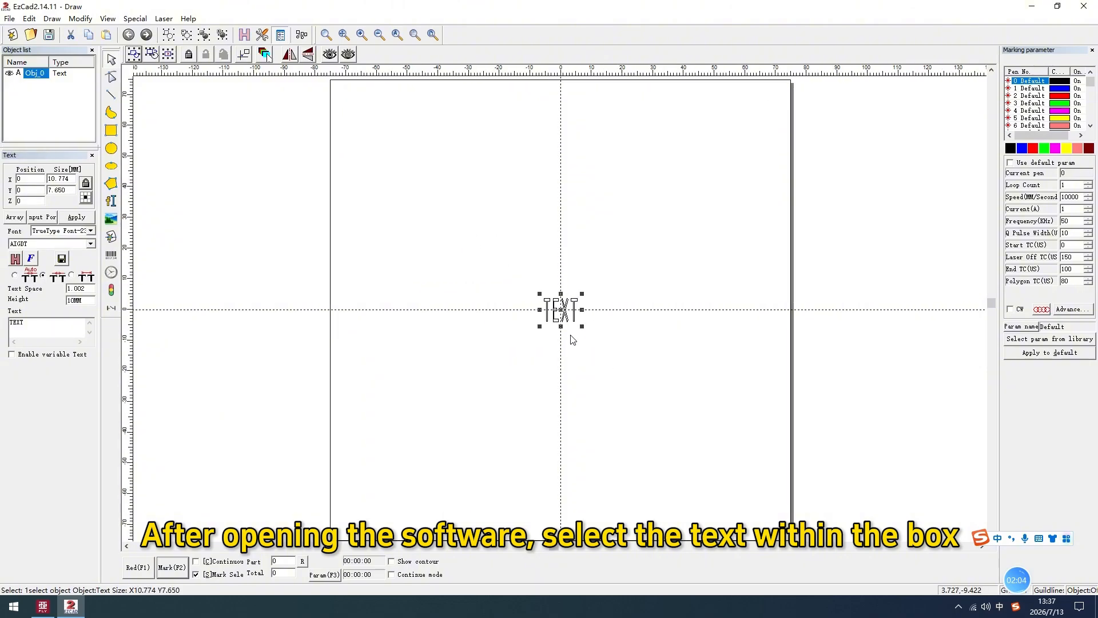
click(70, 231)
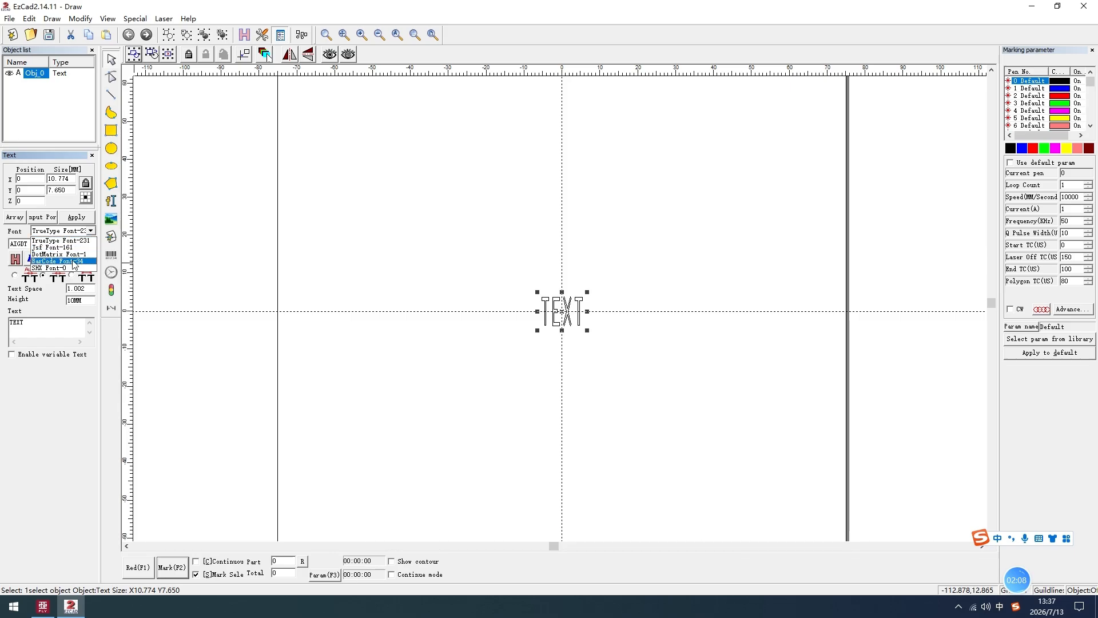
click(57, 261)
click(76, 217)
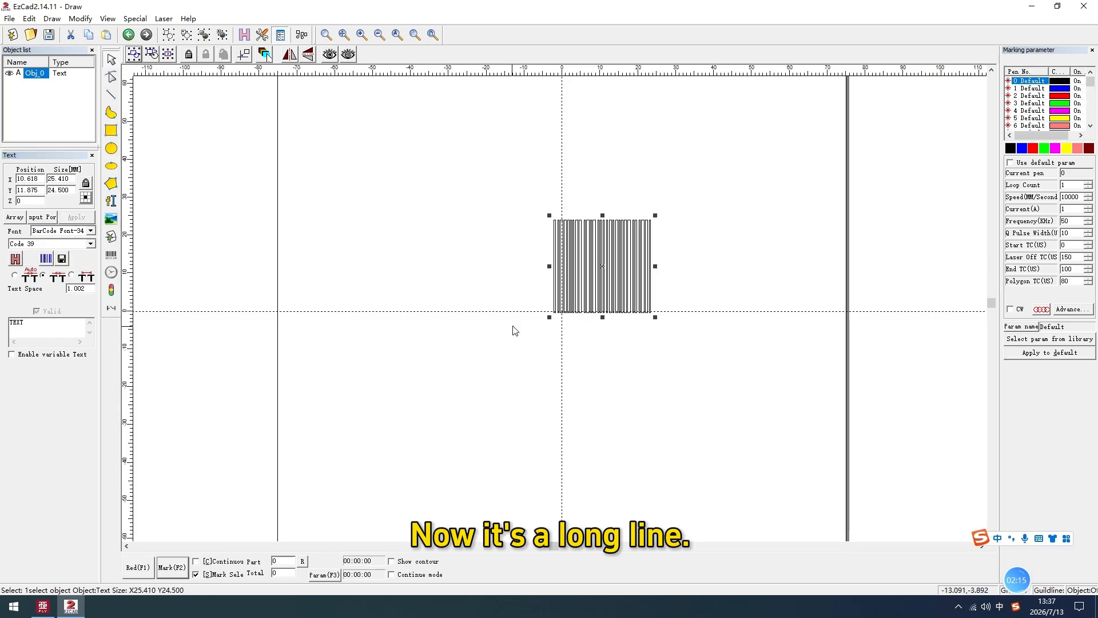
Set the barcode type to QRCODE and move the code to about X 6.36, Y 4.75 mm
click(80, 245)
scroll(49, 343, down, 3)
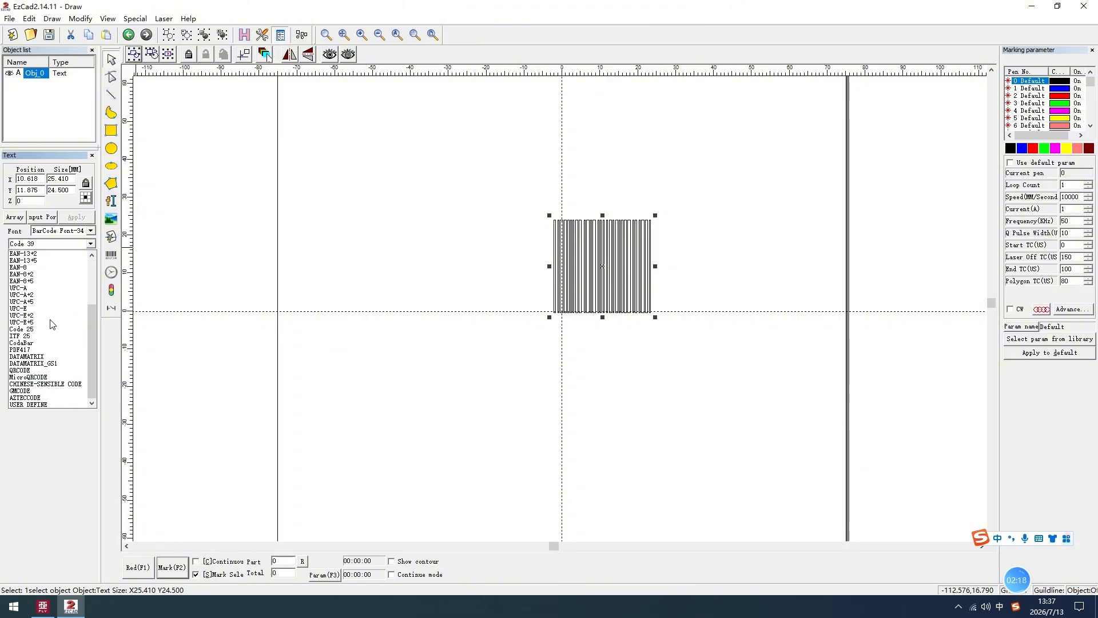
click(20, 370)
click(83, 220)
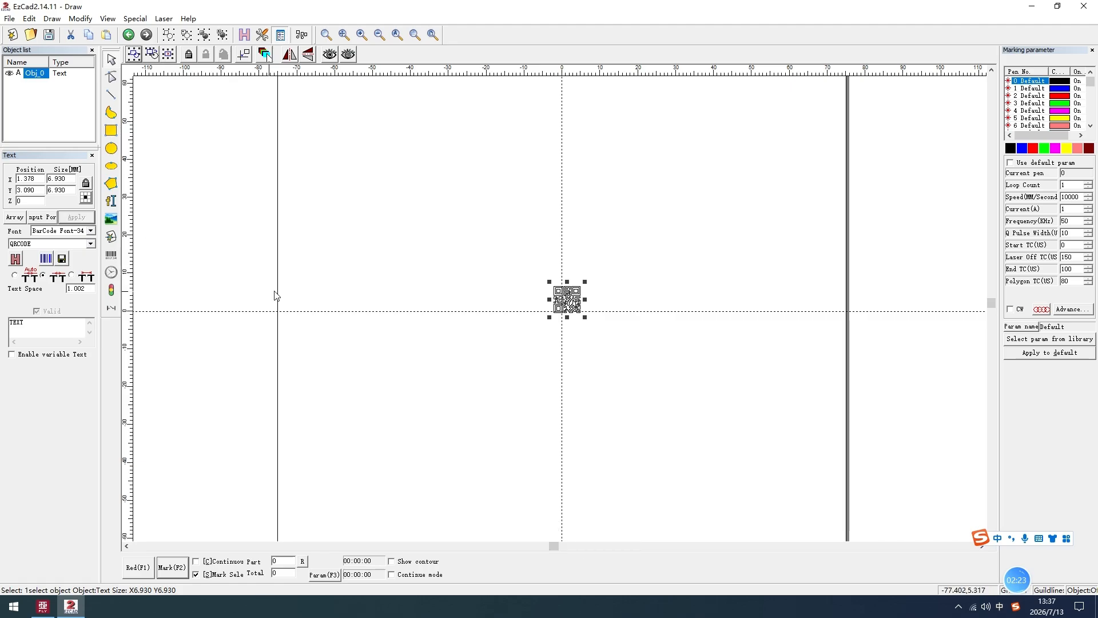
drag(410, 179, 635, 403)
drag(559, 311, 579, 306)
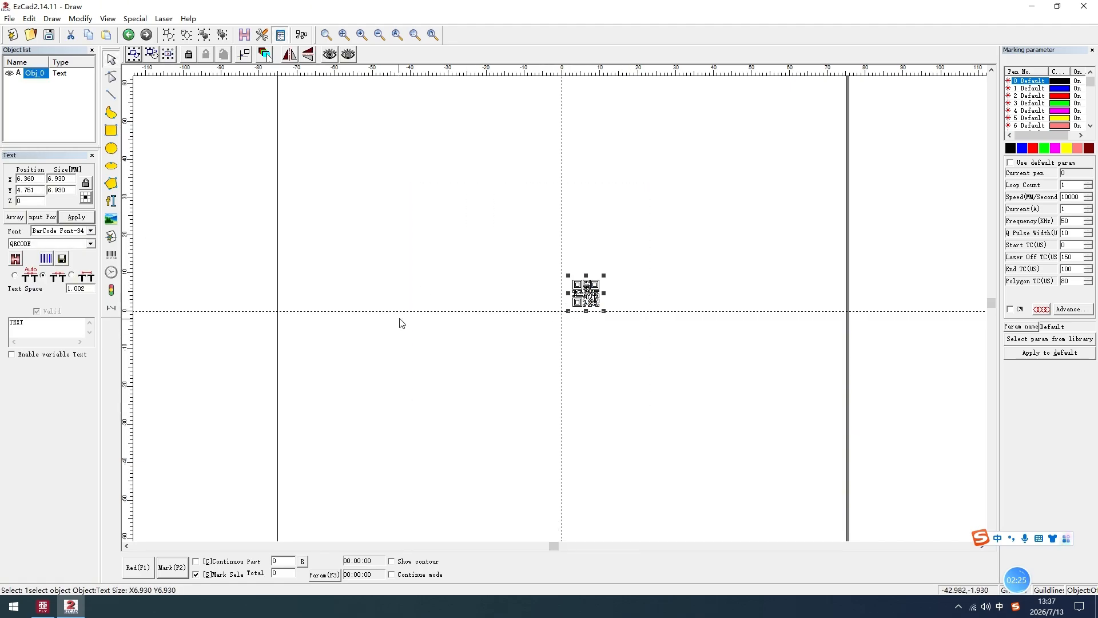
Enable variable text for the QR code and add a fixed text element with the content 123456
click(25, 355)
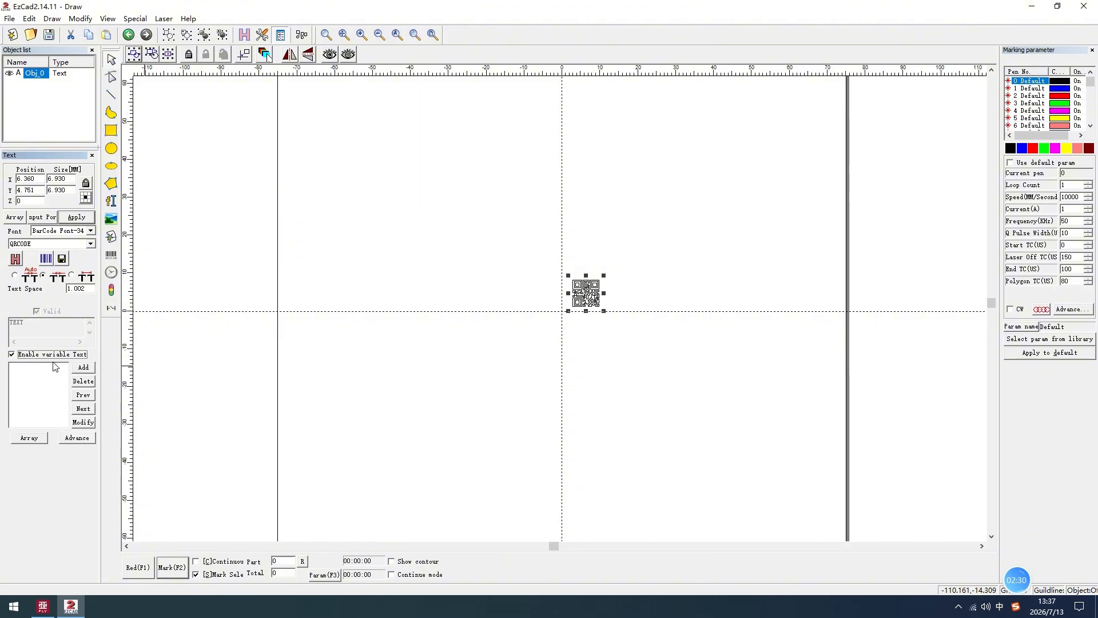
click(83, 368)
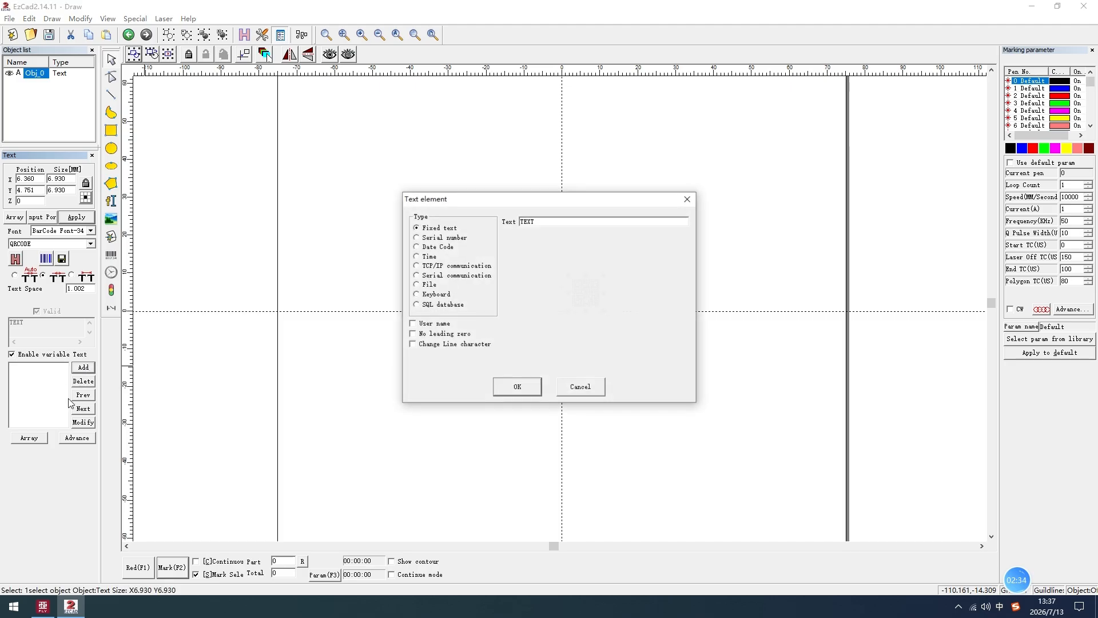
drag(453, 208, 379, 284)
double_click(464, 300)
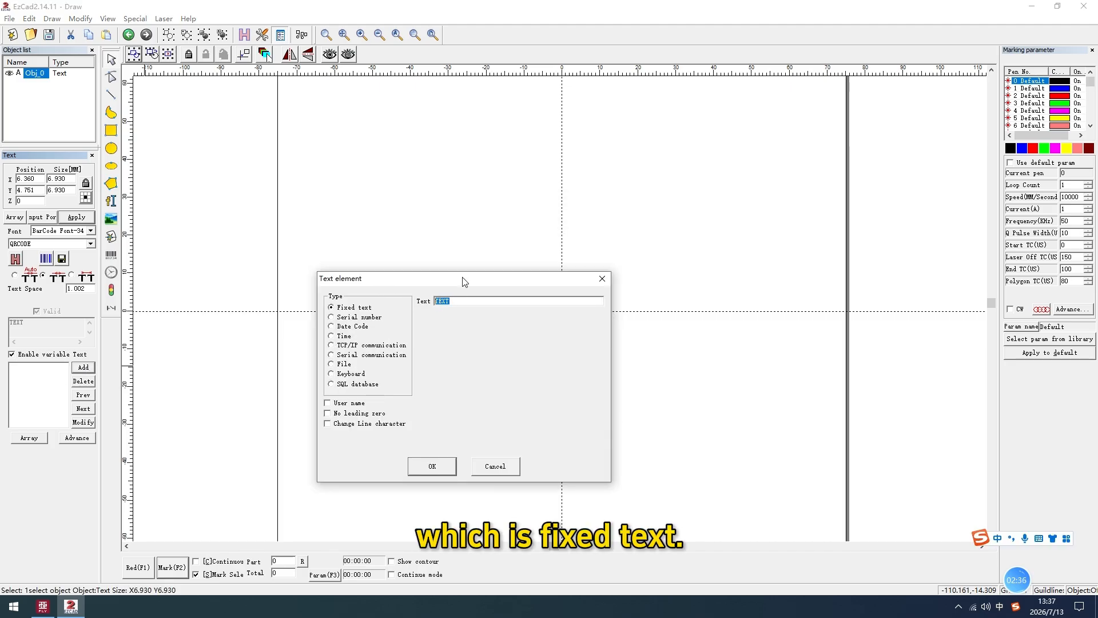
drag(466, 277, 421, 324)
text(1234)
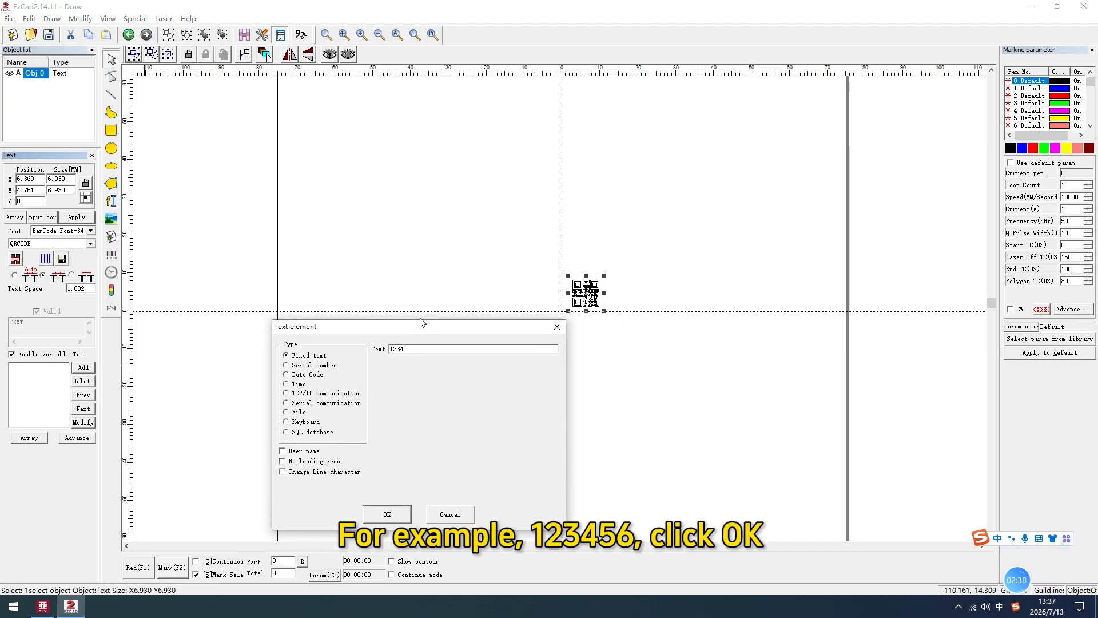
text(56)
click(386, 513)
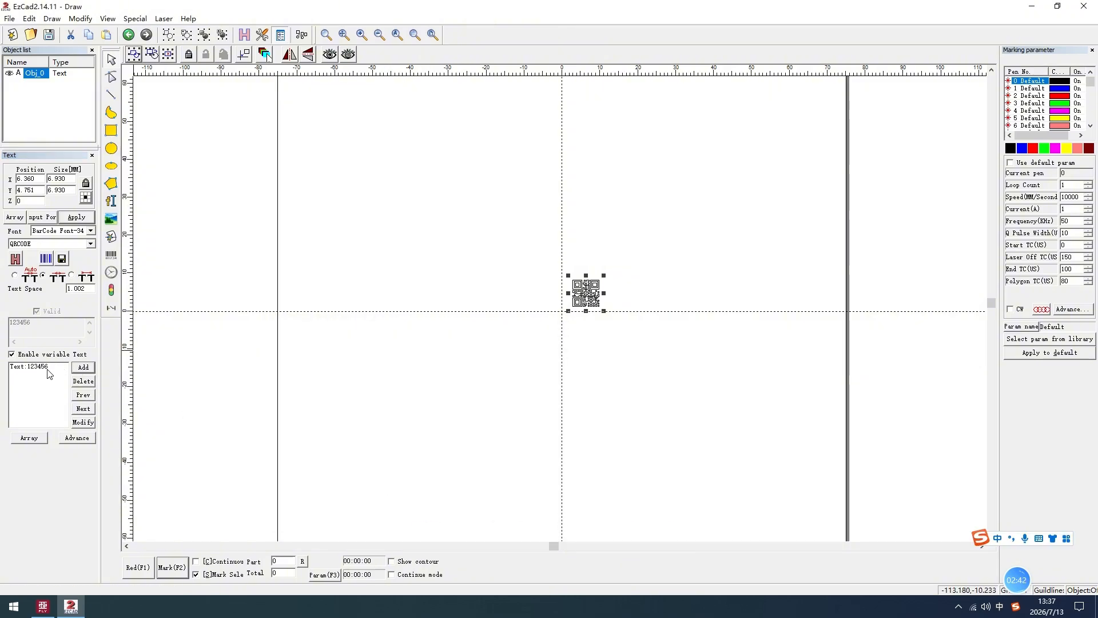
Add a serial number element after the fixed text 123456, with both the start SN and current SN set to 0001
click(51, 373)
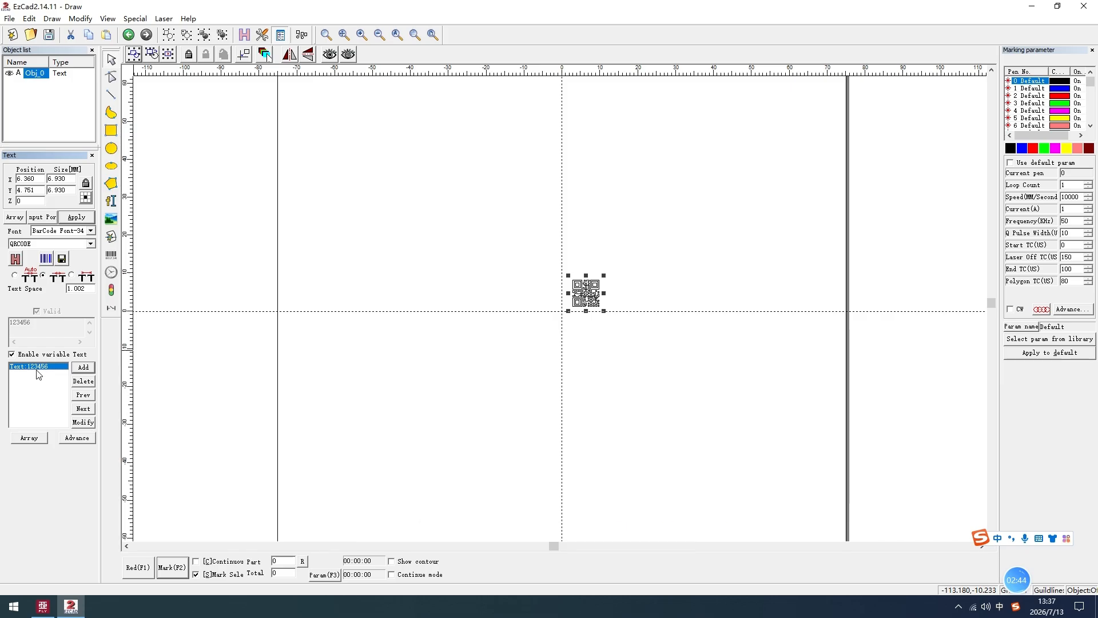
click(83, 368)
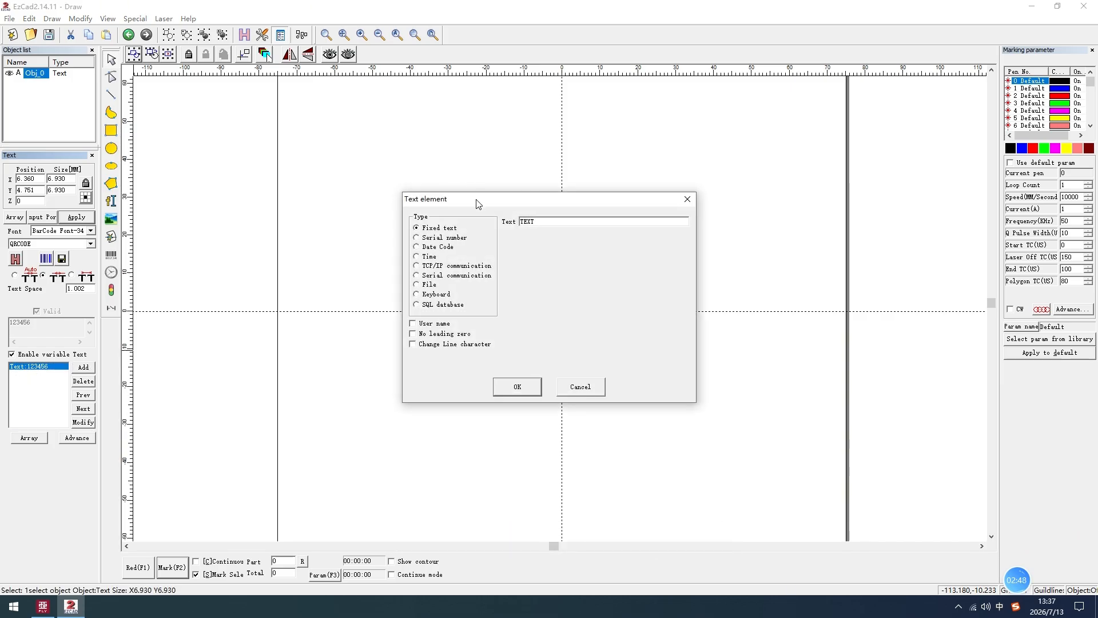
drag(478, 204, 448, 248)
click(399, 290)
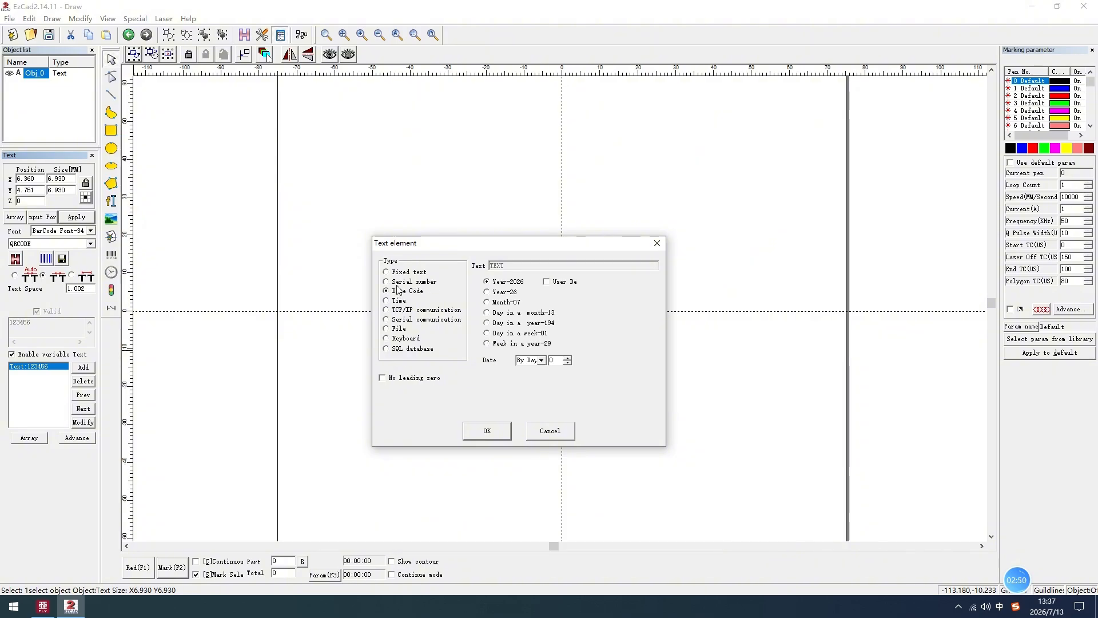
click(400, 282)
key(Tab)
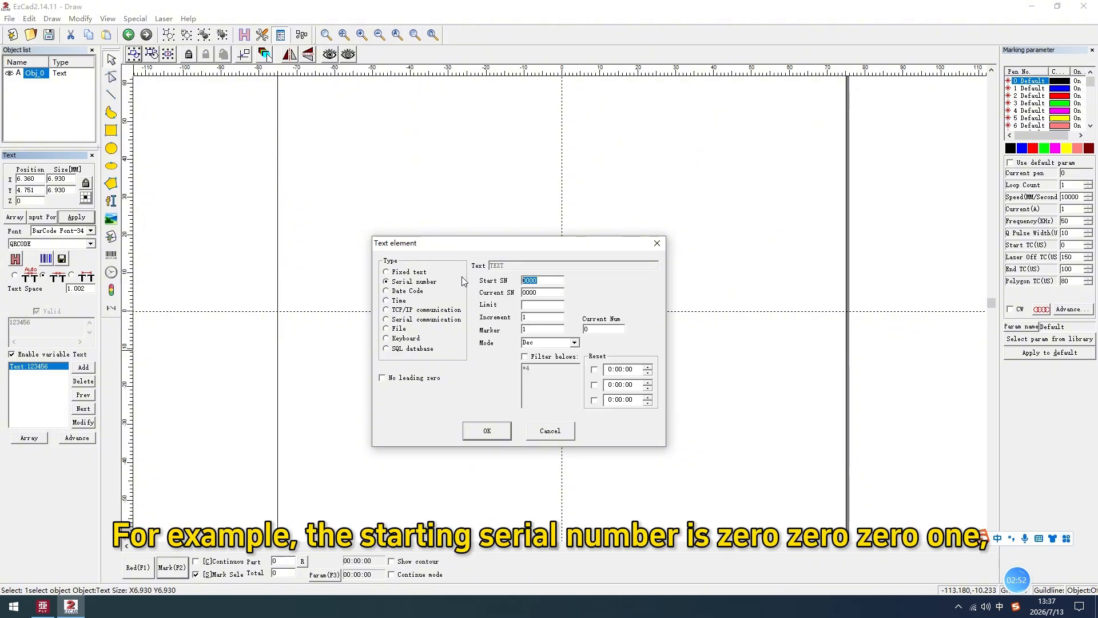
text(000)
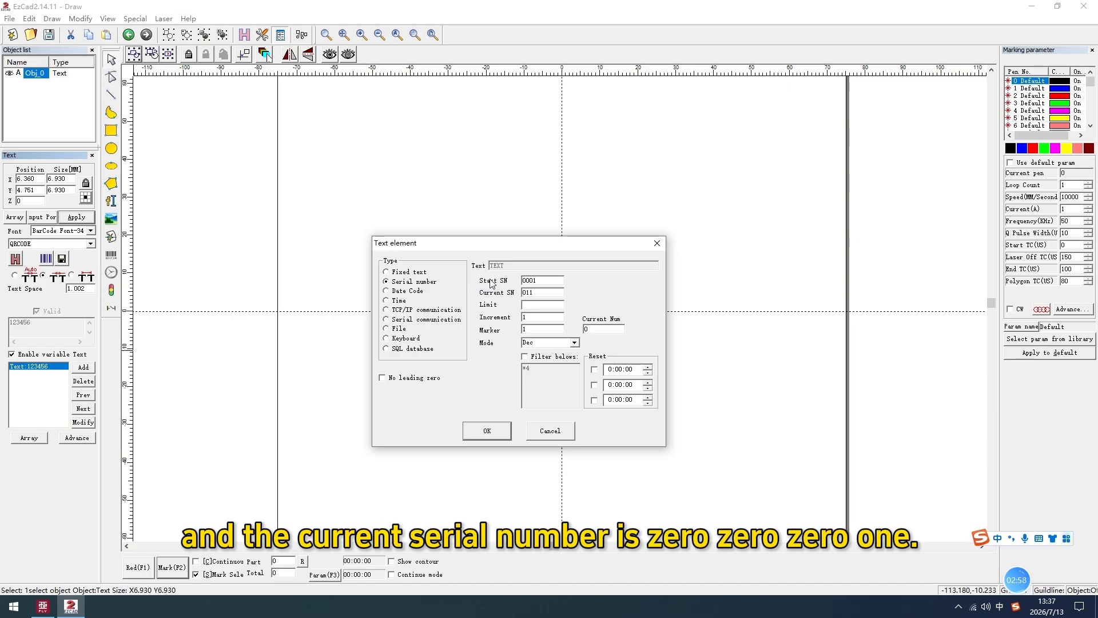
key(BackSpace)
key(BackSpace)
key(BackSpace)
text(0000)
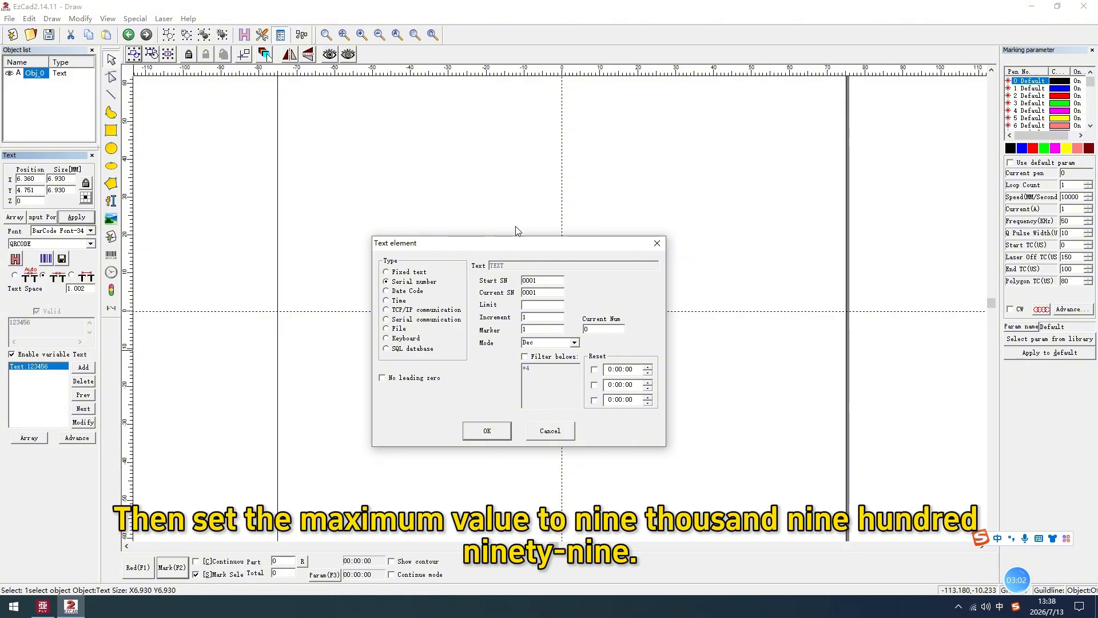
Set the serial number limit to 9999, accept the element and apply it to the QR code
click(528, 305)
text(99)
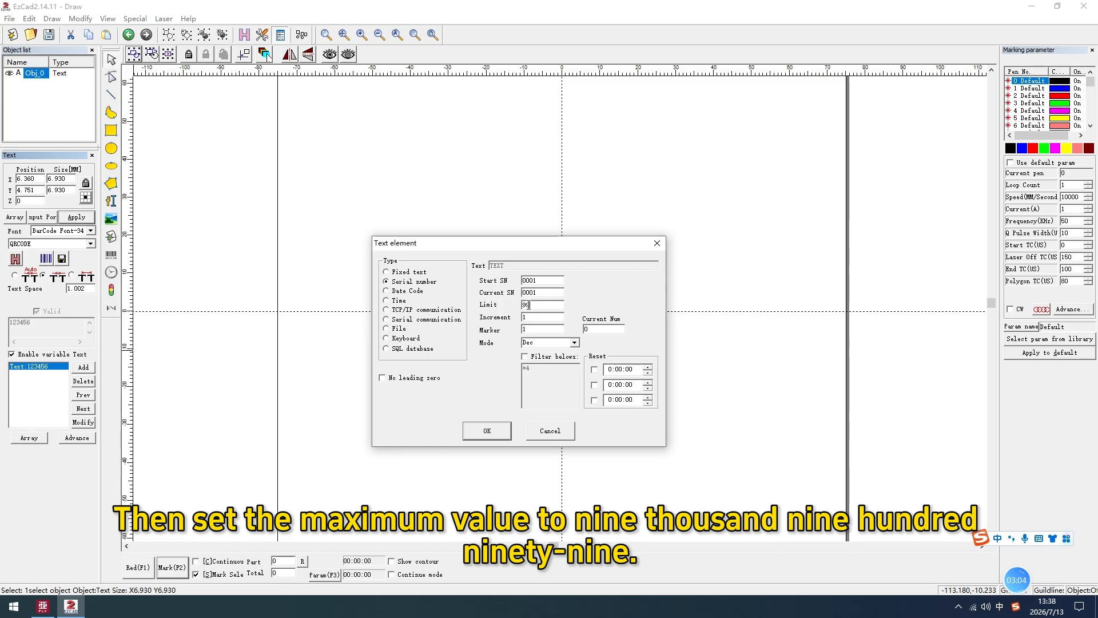
text(99)
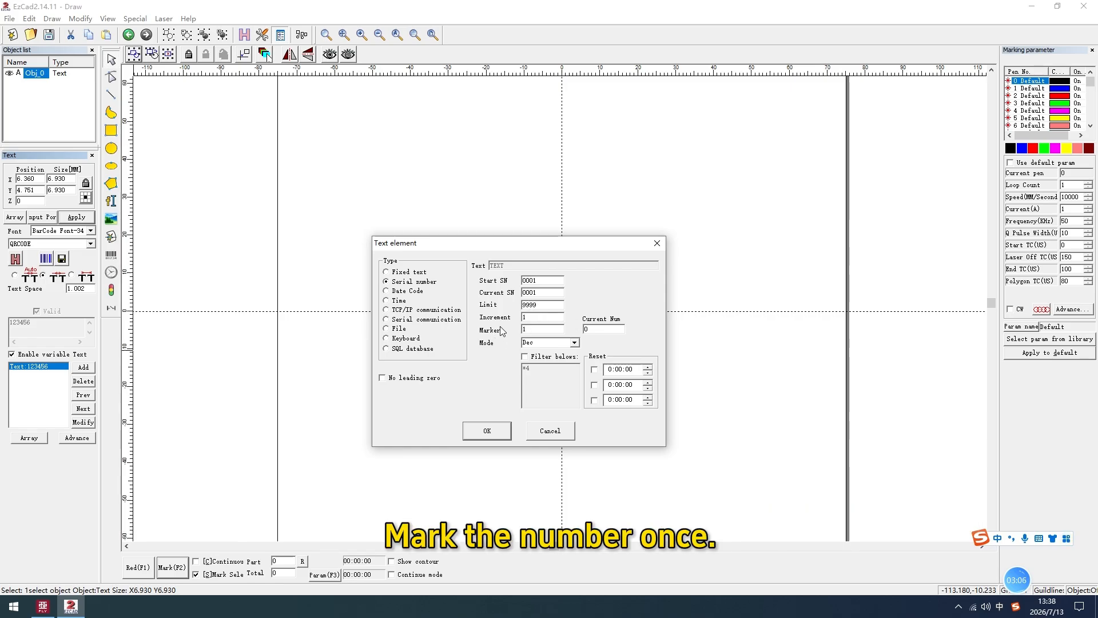
click(489, 430)
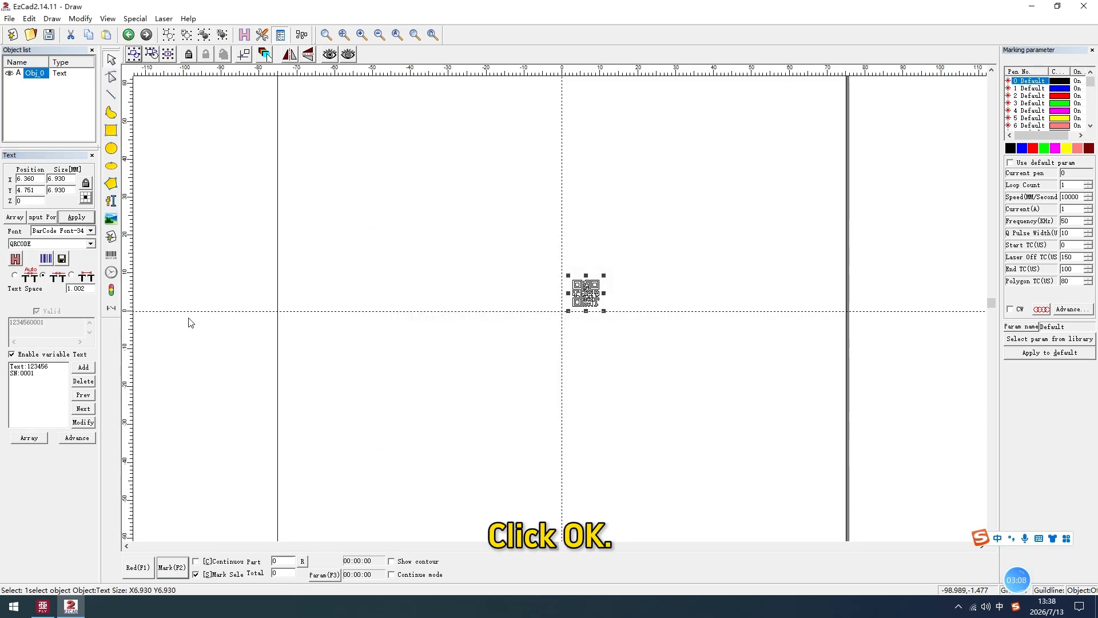
click(84, 221)
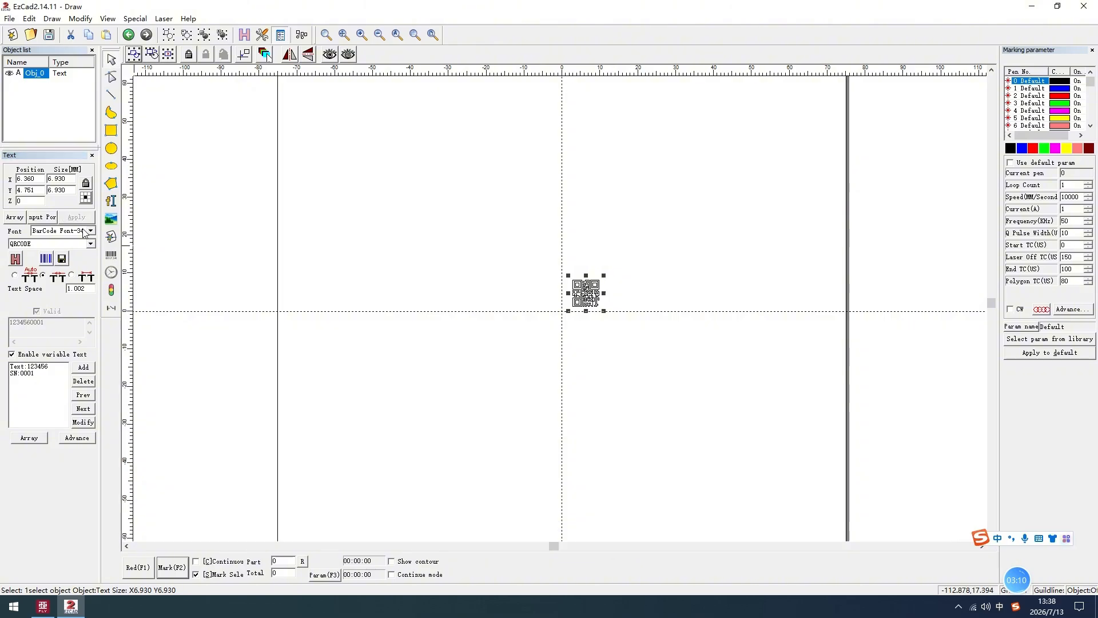
Enable Circle mode in the QR code's barcode settings and apply it
click(50, 259)
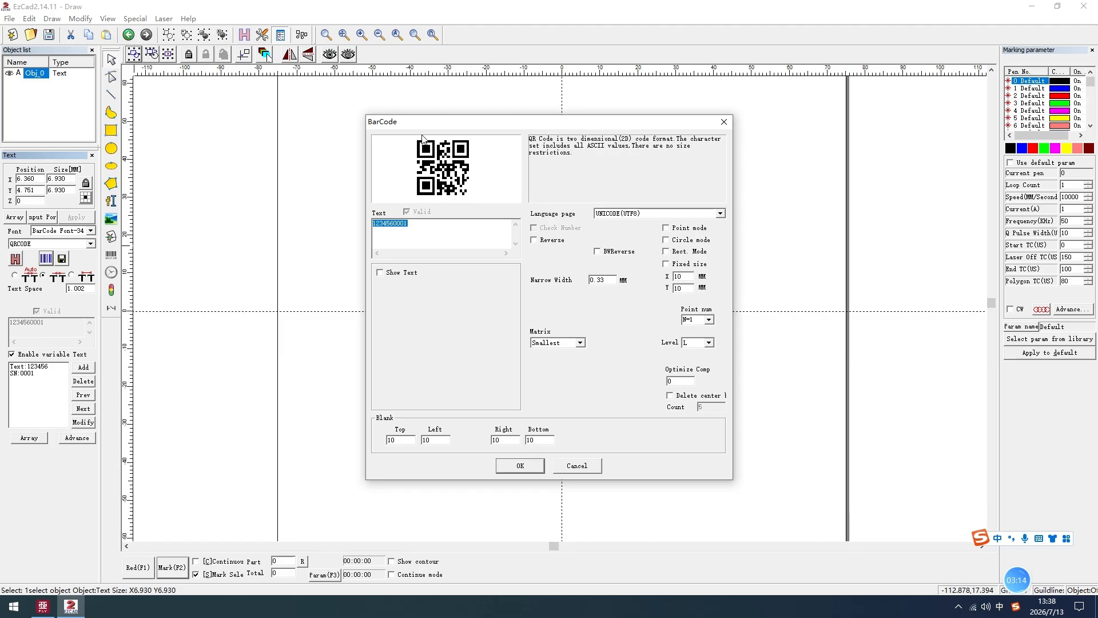
drag(428, 121, 258, 182)
click(512, 301)
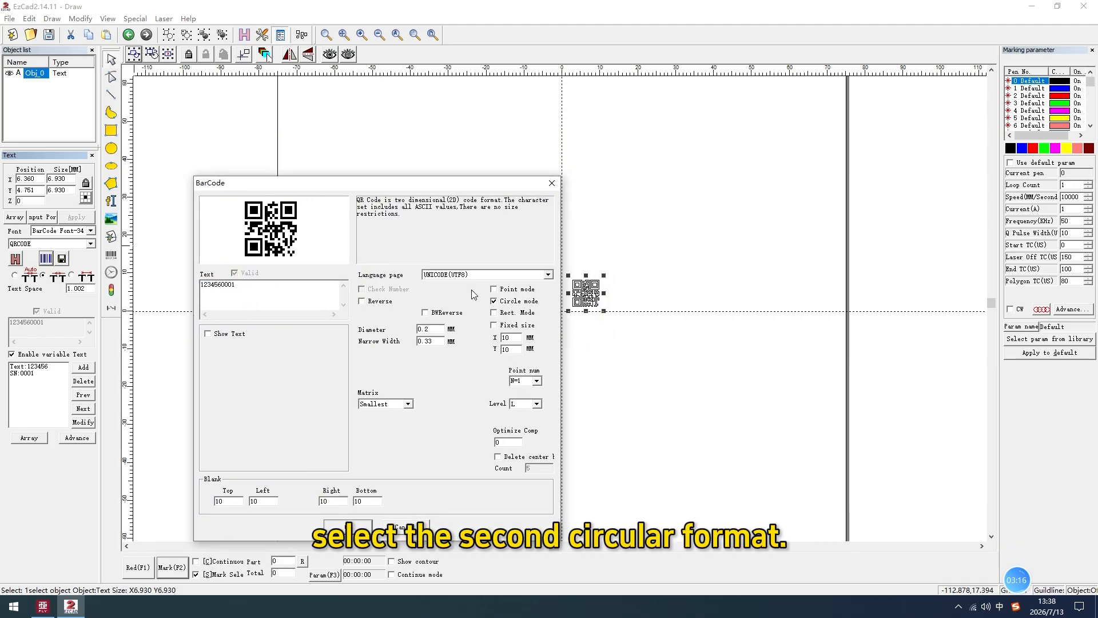
click(348, 526)
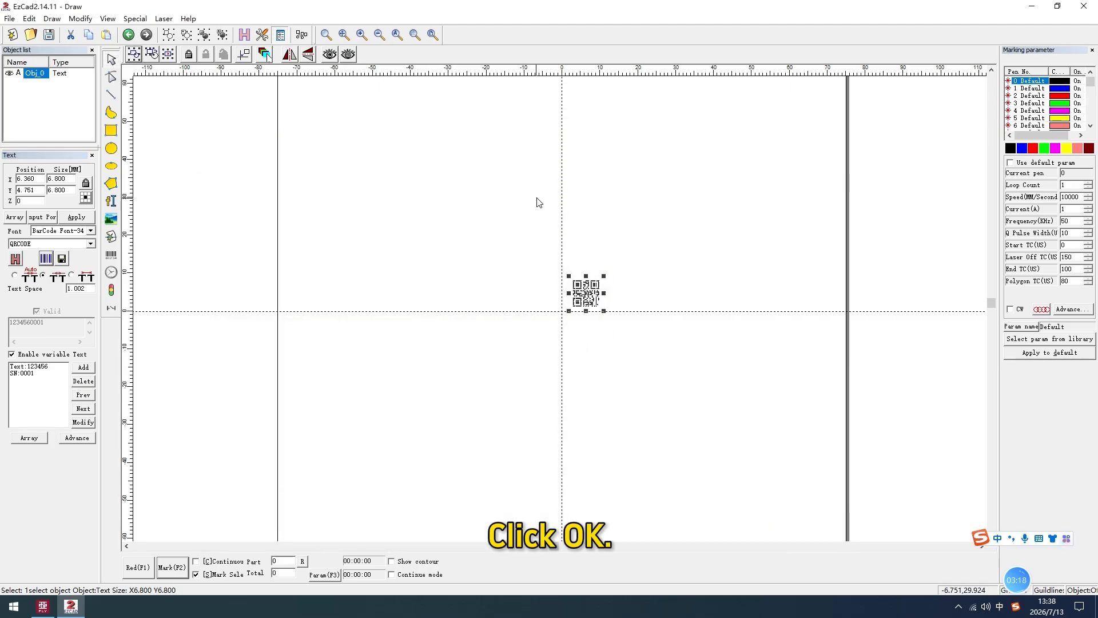
scroll(559, 260, up, 3)
scroll(559, 260, up, 2)
middle_drag(555, 257, 336, 294)
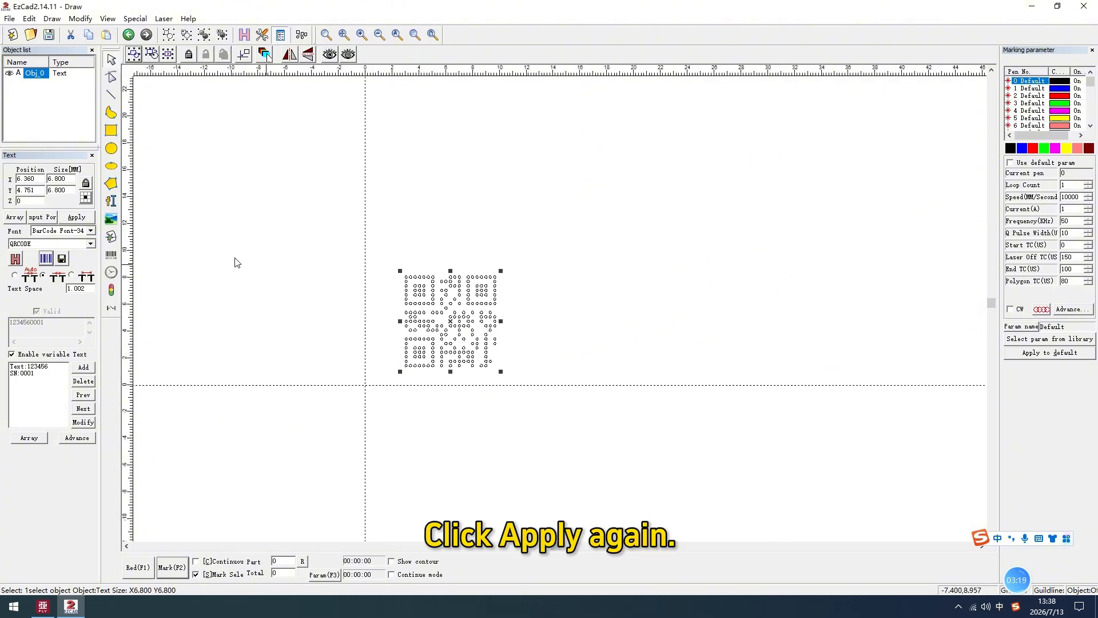
click(86, 222)
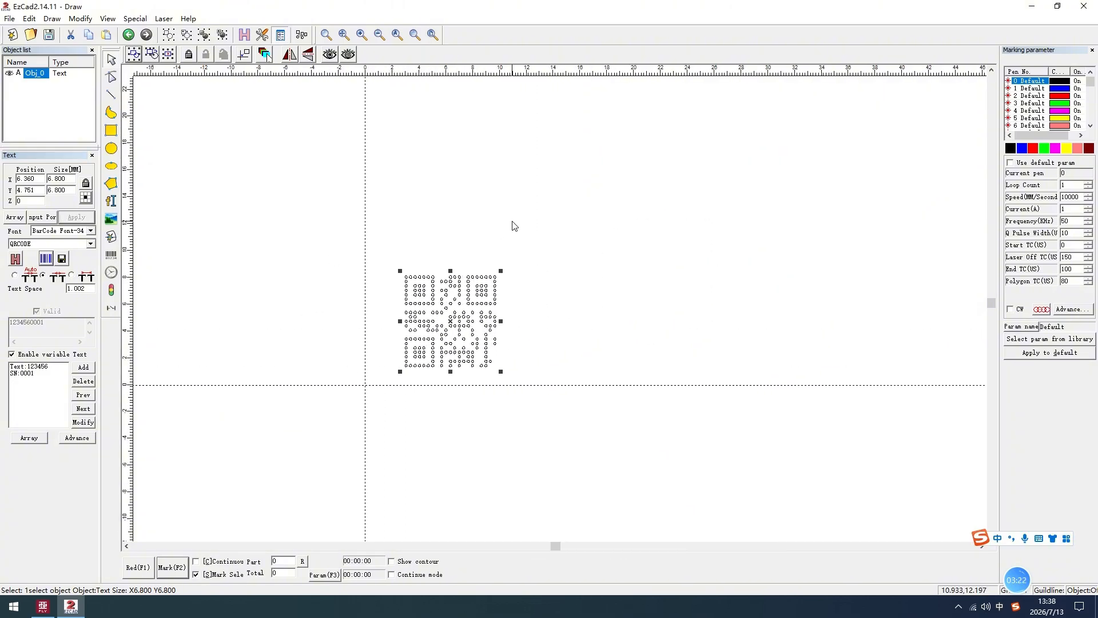
Resize the QR code to 10 × 10 mm and place it at the origin
click(313, 211)
drag(313, 211, 543, 433)
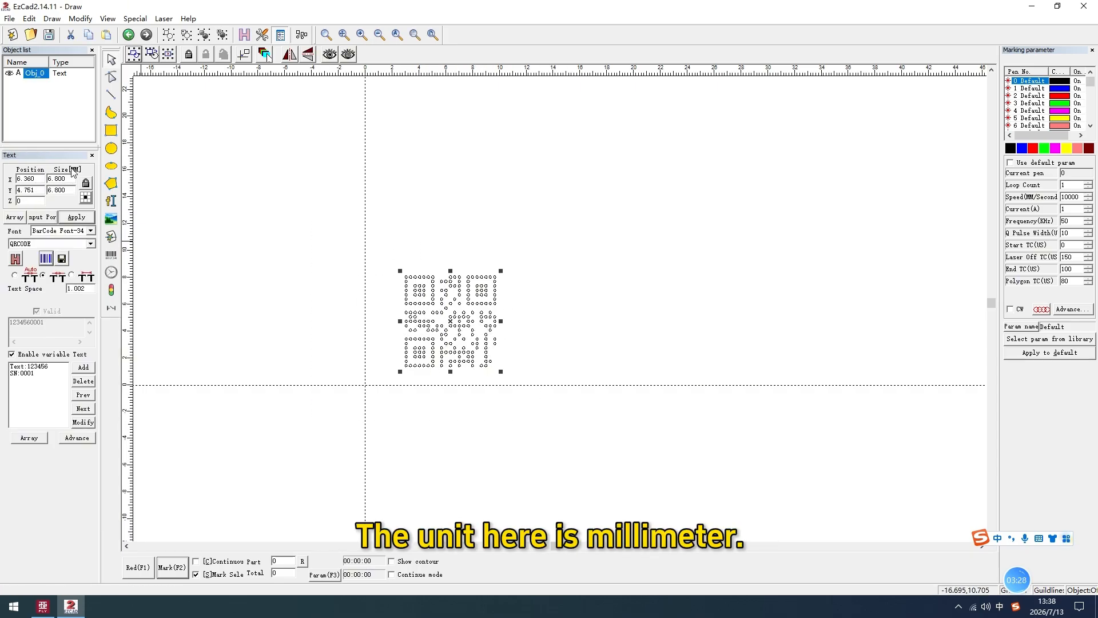
double_click(58, 178)
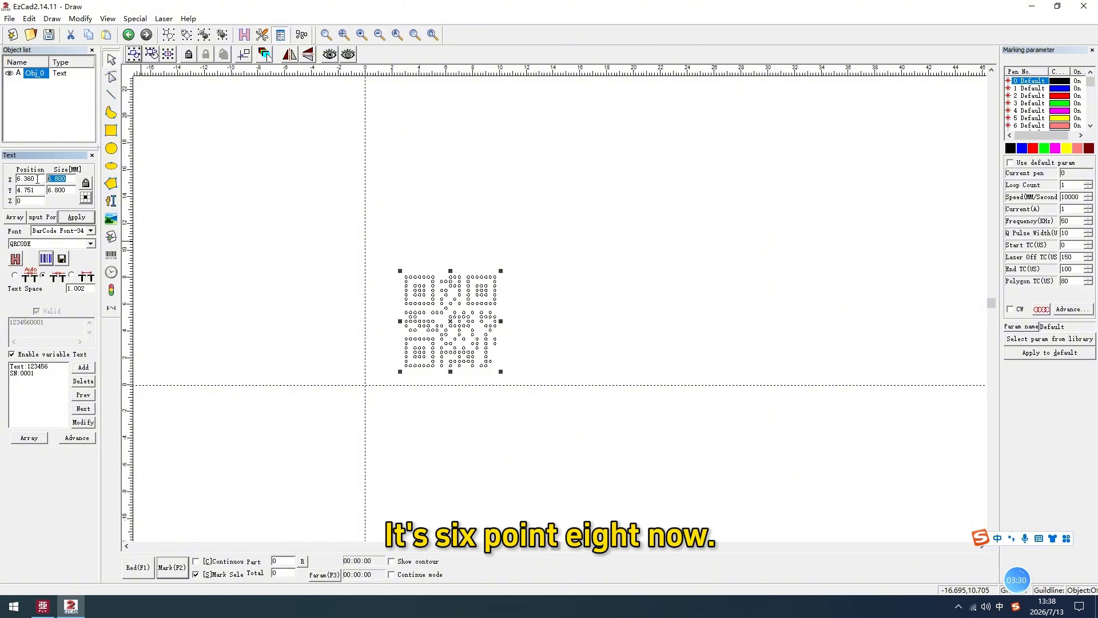
text(10)
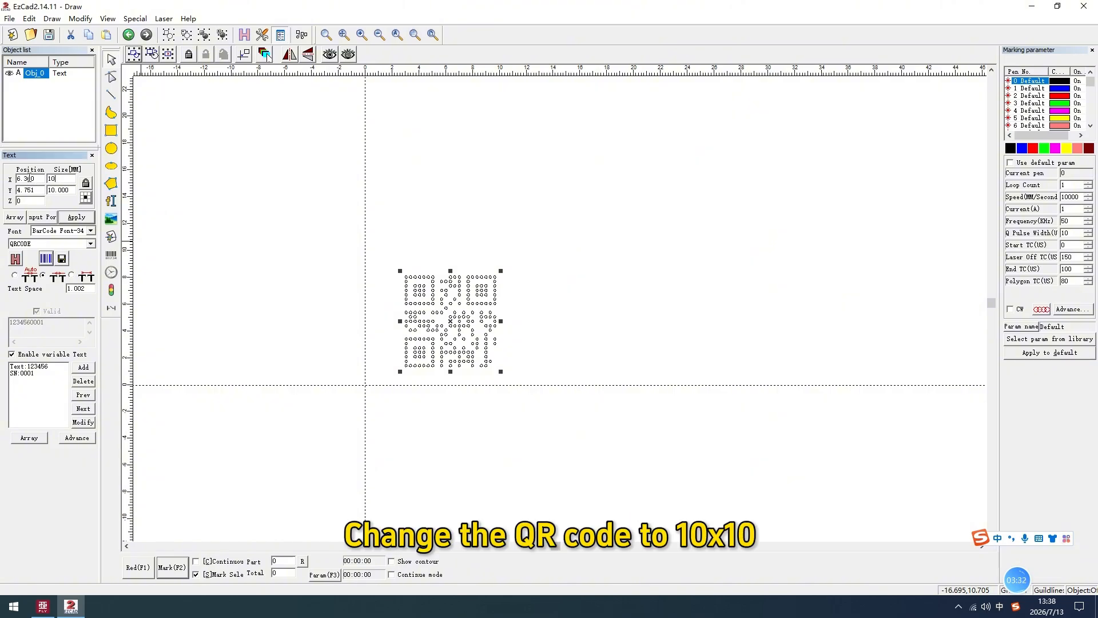
click(76, 217)
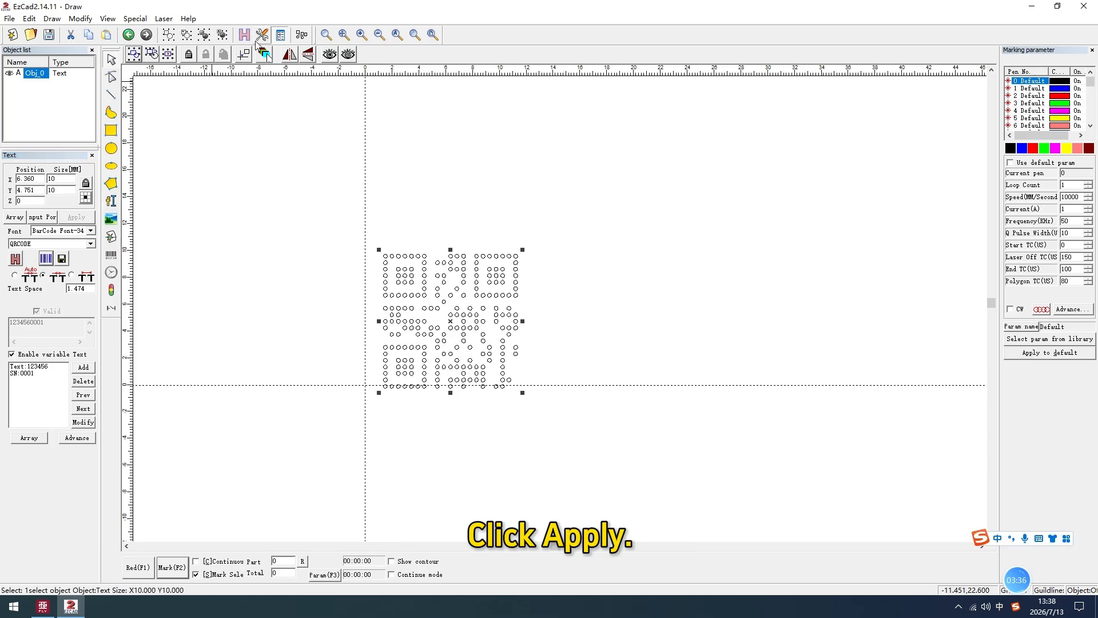
click(243, 55)
scroll(515, 242, down, 3)
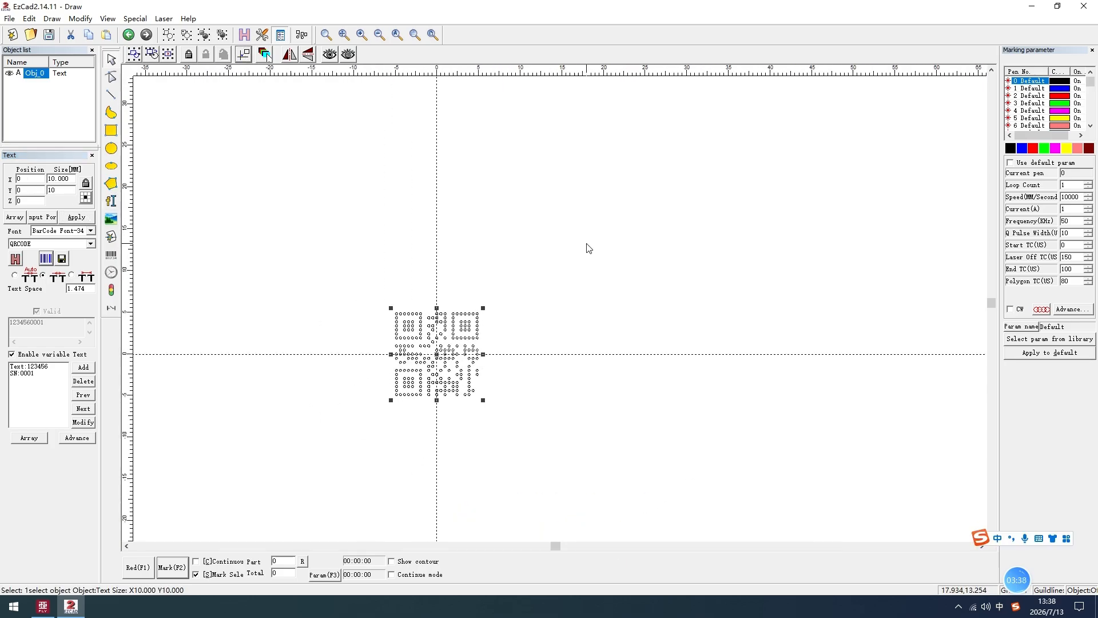
Examine the default pen's speed, current and Q pulse width marking parameters
click(1075, 197)
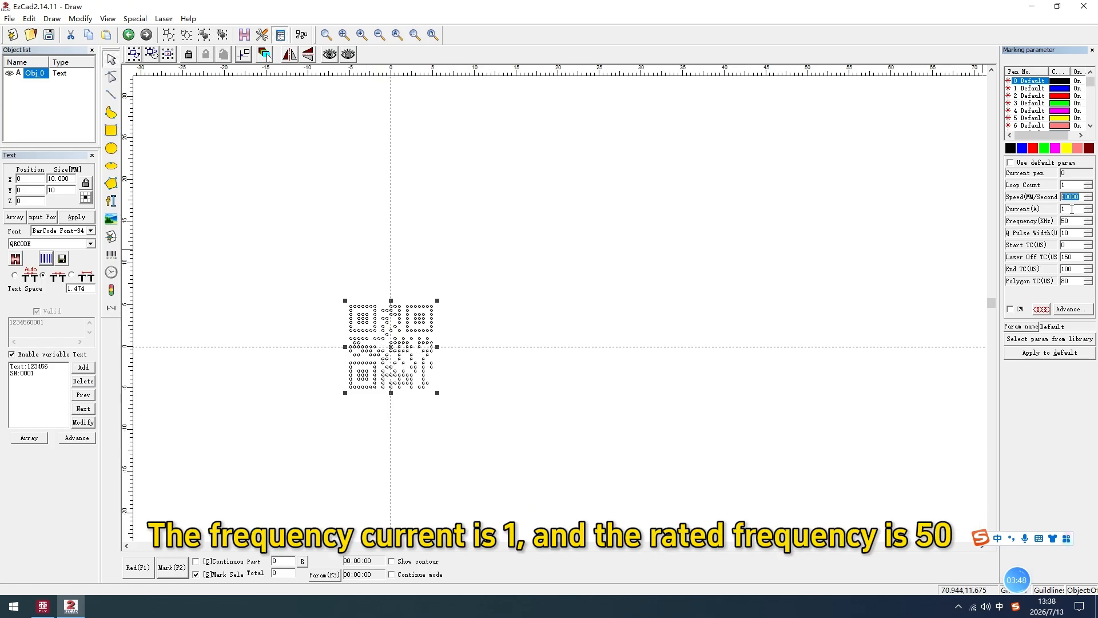
double_click(1071, 209)
double_click(1065, 232)
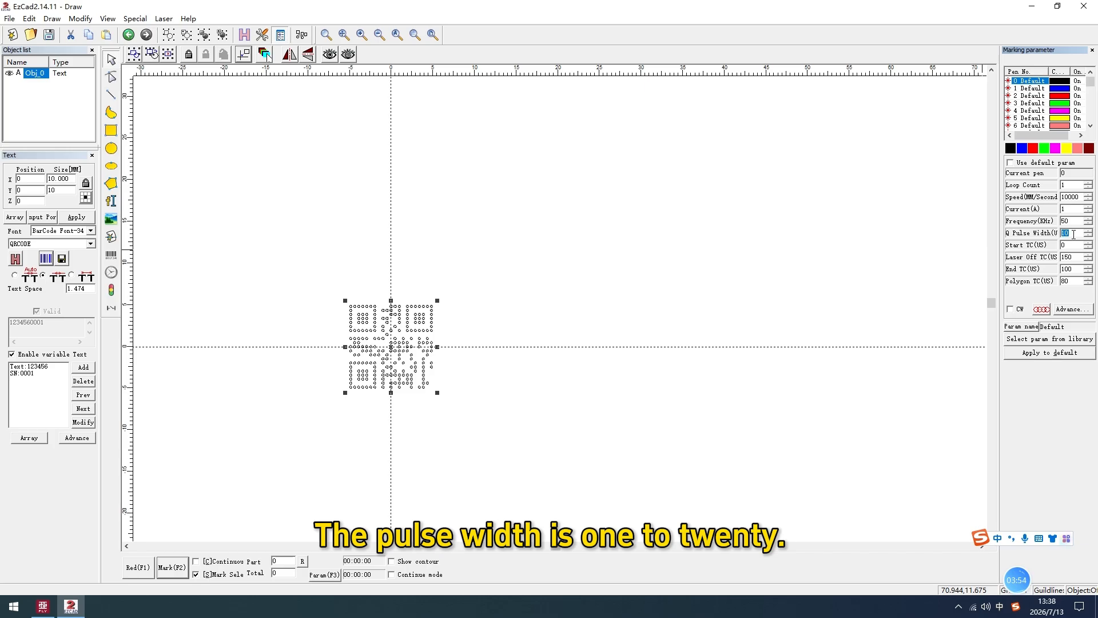
drag(1074, 231, 1063, 233)
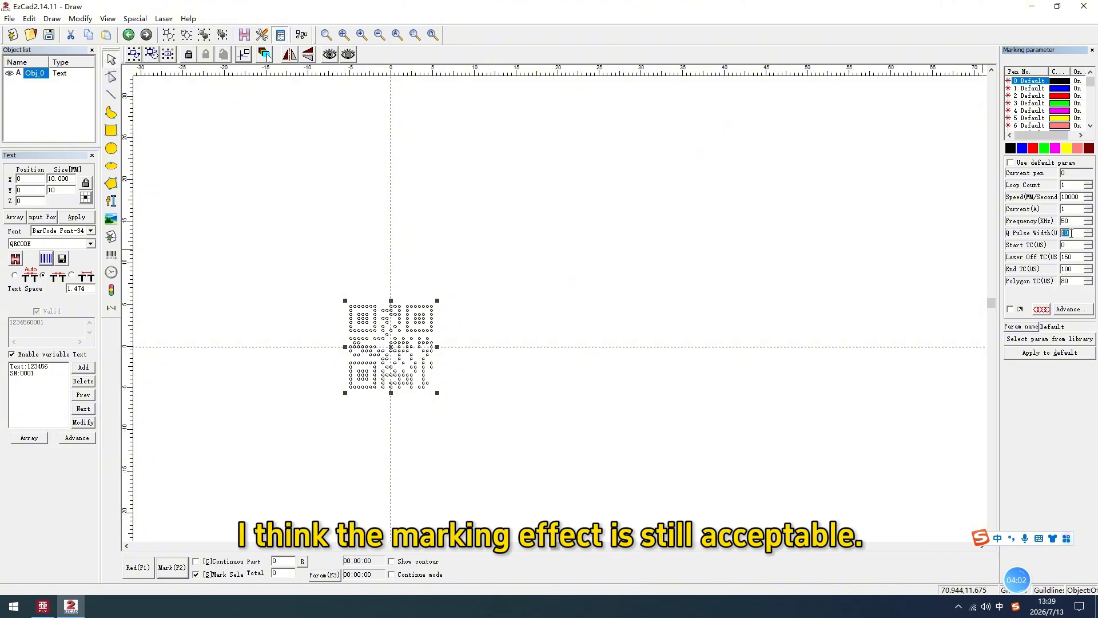
click(1079, 233)
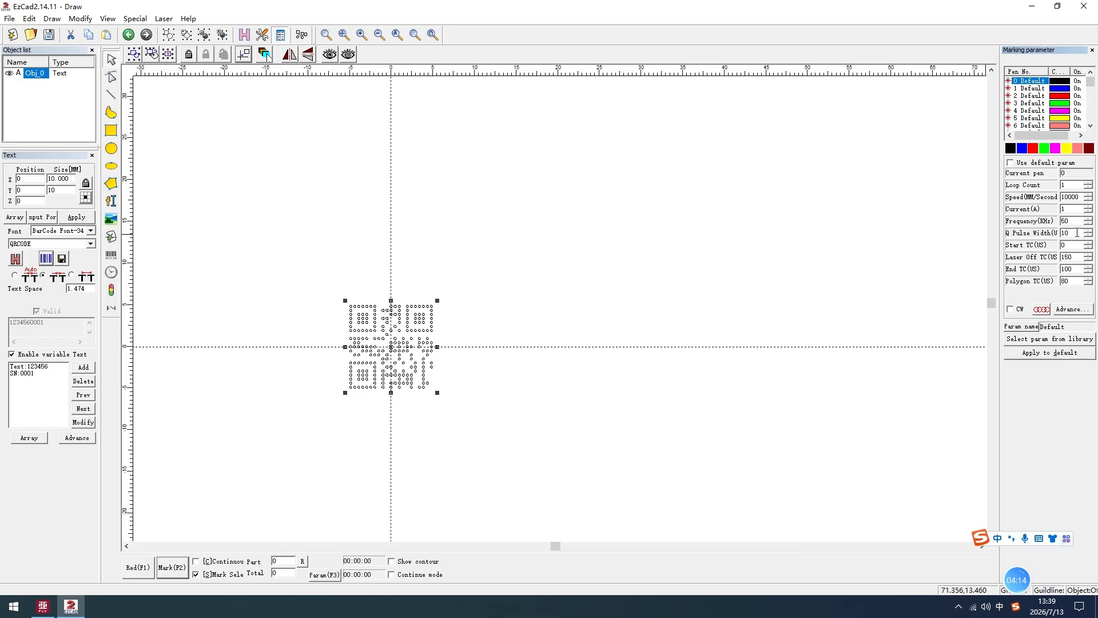
Deselect the QR code, save the marking file and close EzCad2 to return to mLaser FLY
click(938, 236)
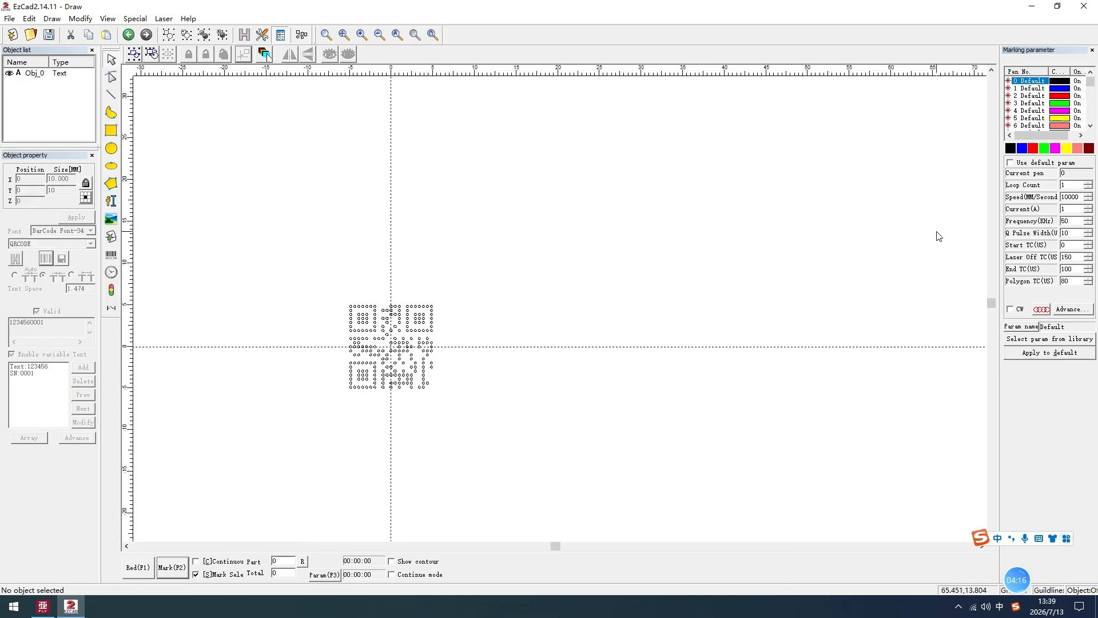
click(50, 35)
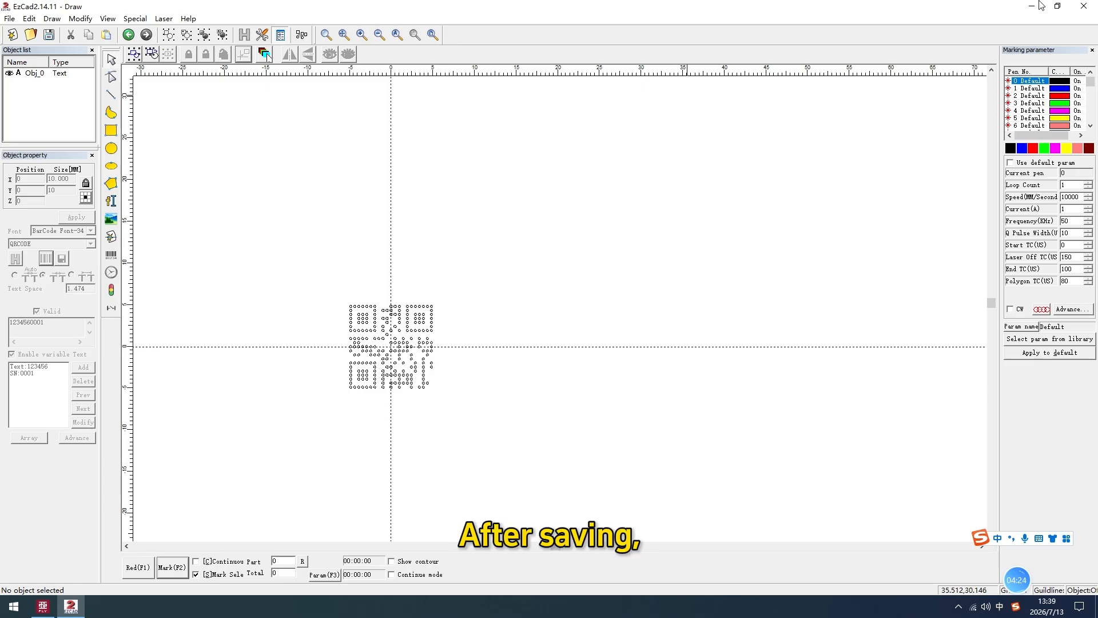
click(1089, 7)
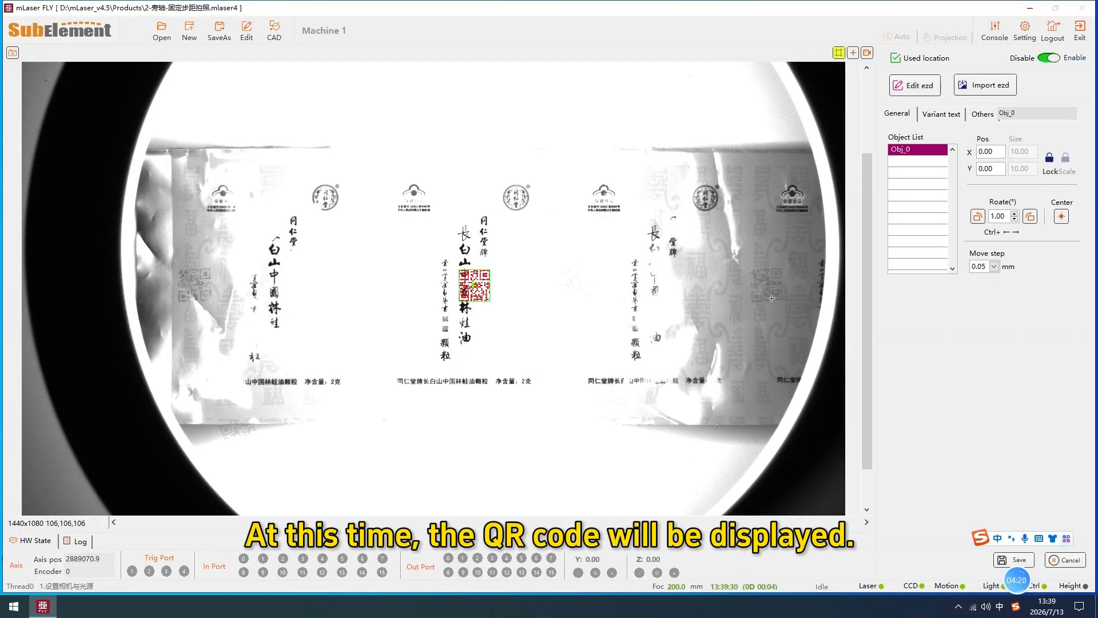
Move the QR code beside the vertical product lettering to about X -16.39, Y -4.01 mm, and save the marking position and project
scroll(484, 285, up, 2)
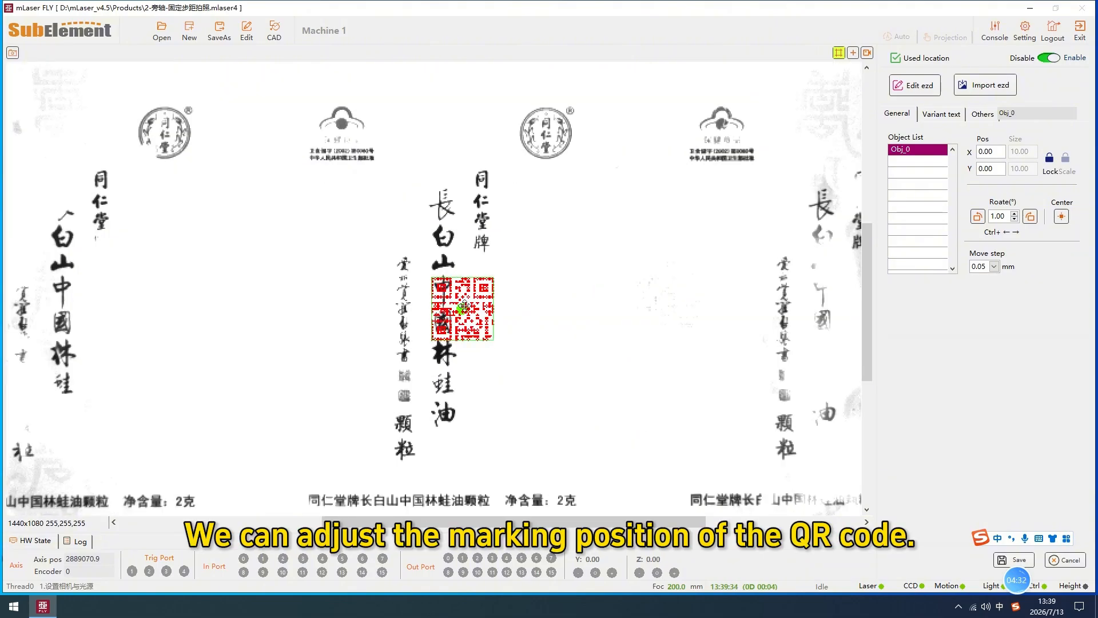
scroll(442, 321, down, 2)
drag(475, 280, 491, 296)
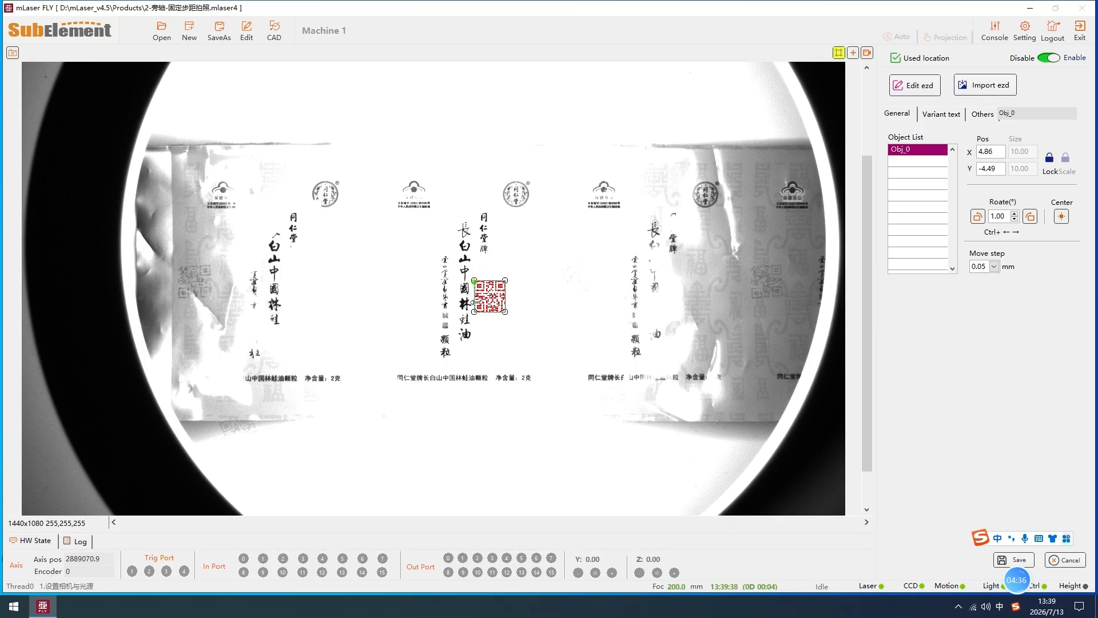
scroll(491, 295, up, 3)
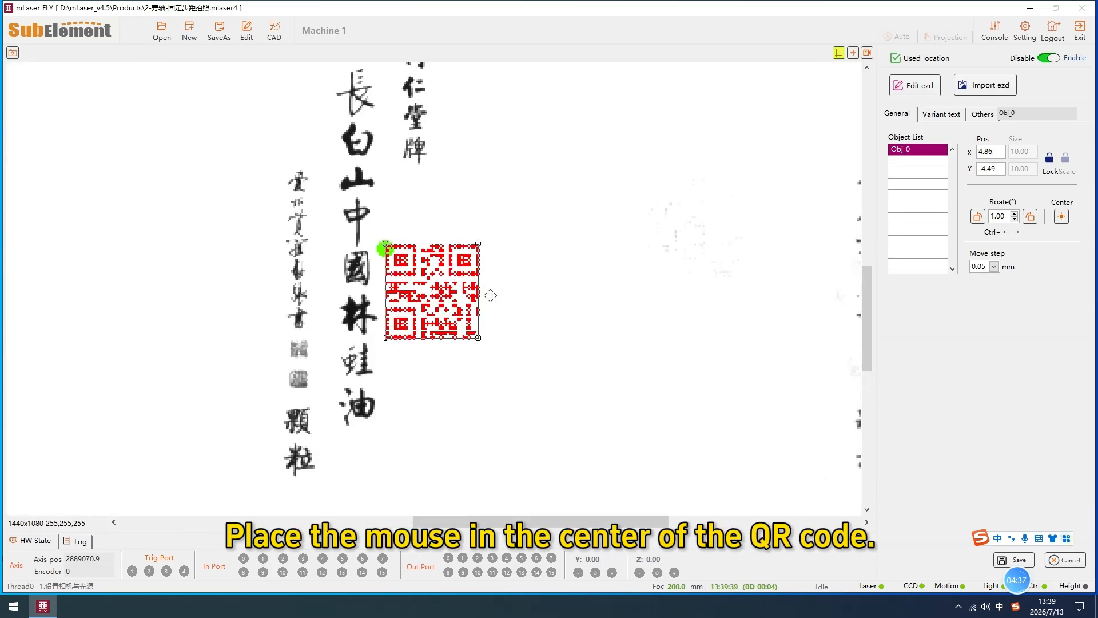
click(430, 294)
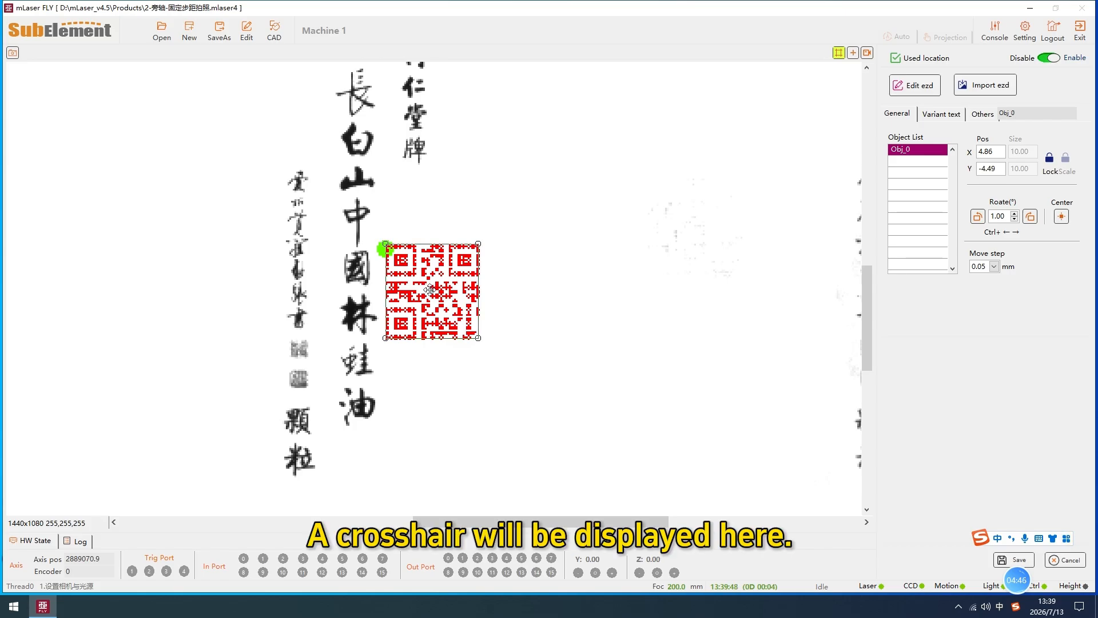
drag(430, 290, 230, 288)
scroll(611, 287, down, 2)
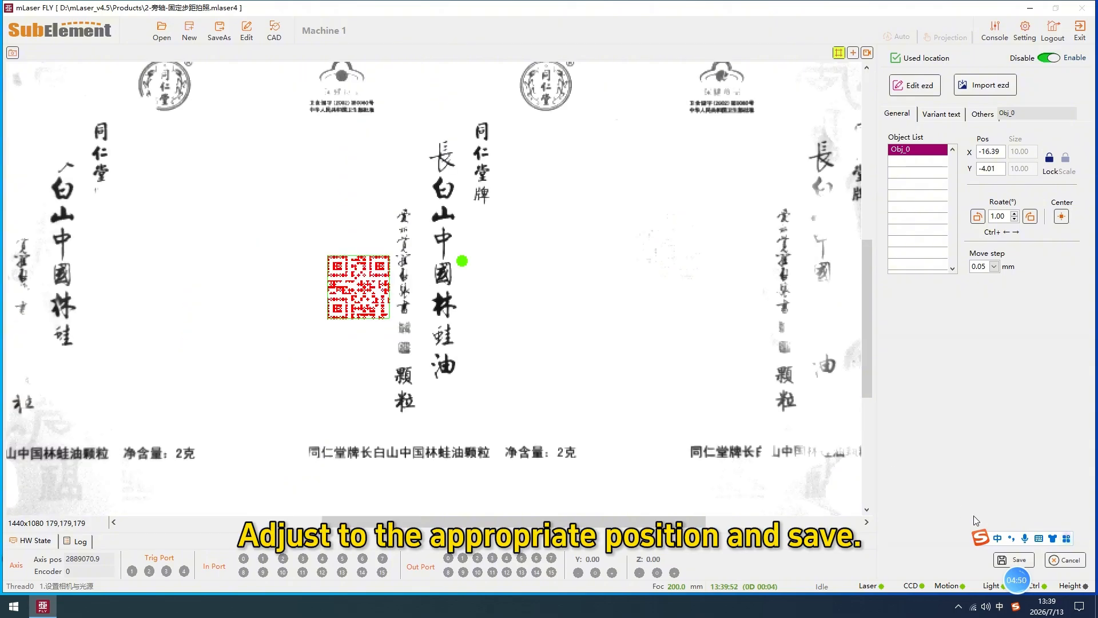
click(1007, 559)
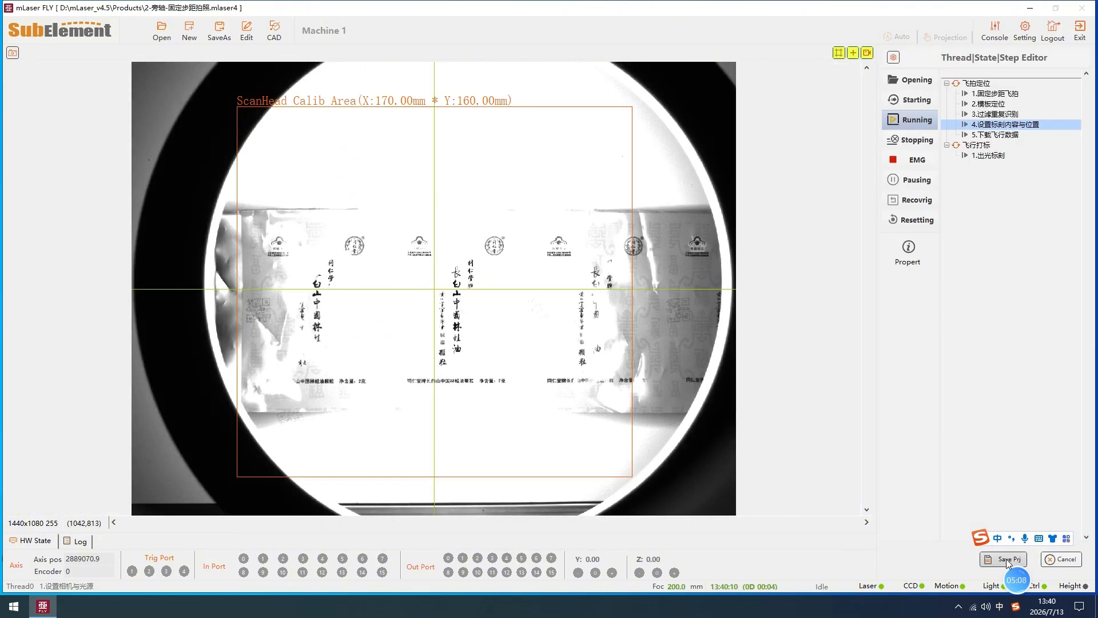
click(1003, 560)
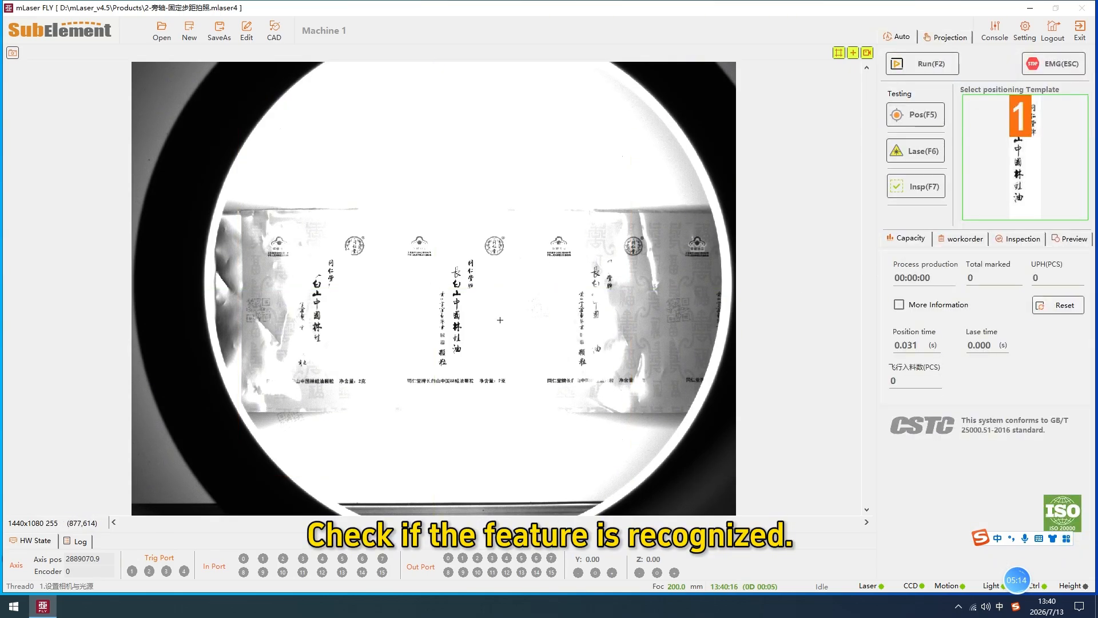
Run the positioning test and inspect the recognized feature and the QR code placement on the package
click(914, 115)
scroll(402, 359, up, 3)
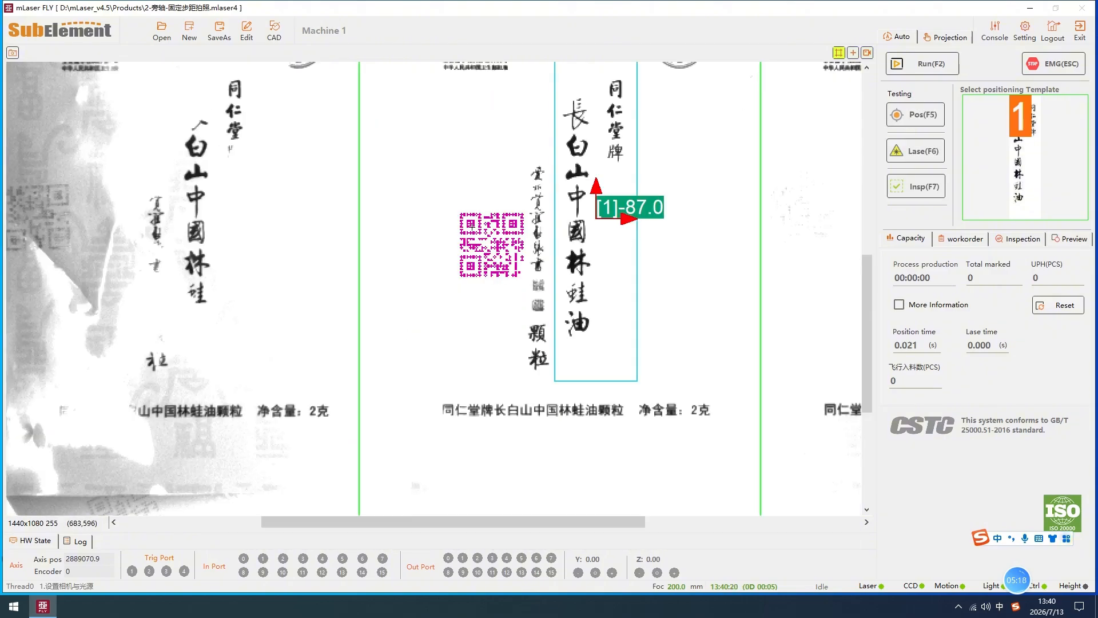
scroll(504, 299, up, 2)
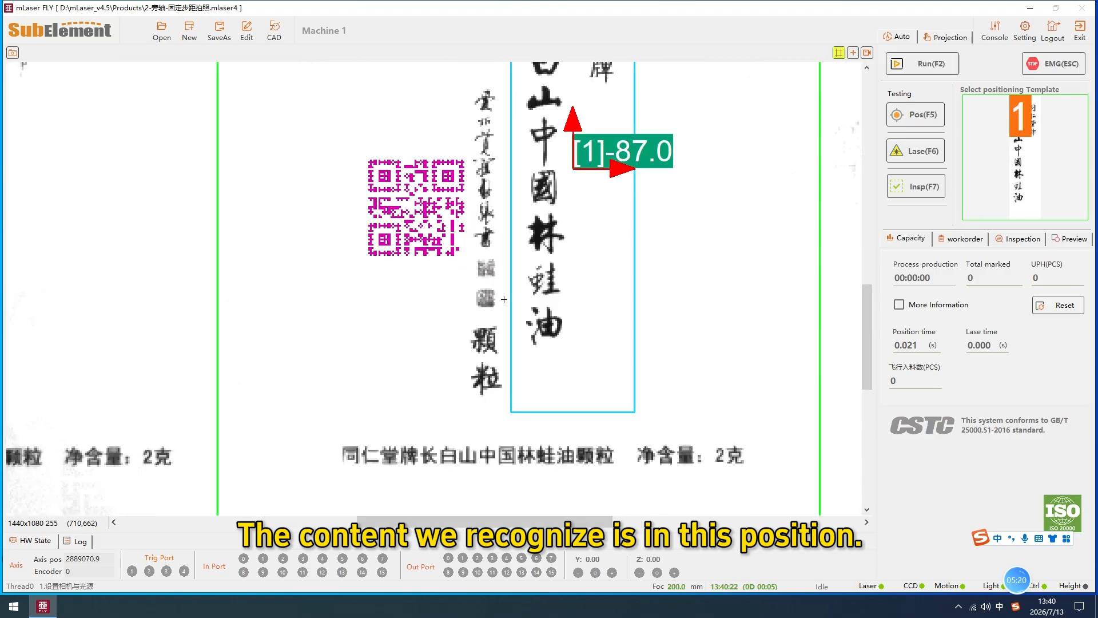
scroll(504, 299, down, 5)
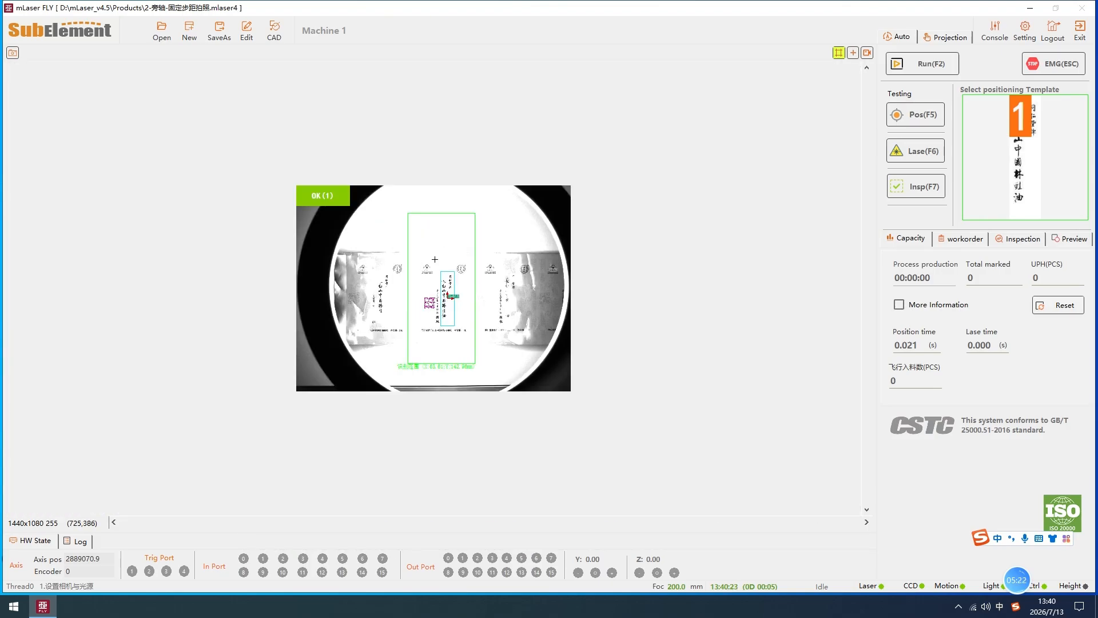